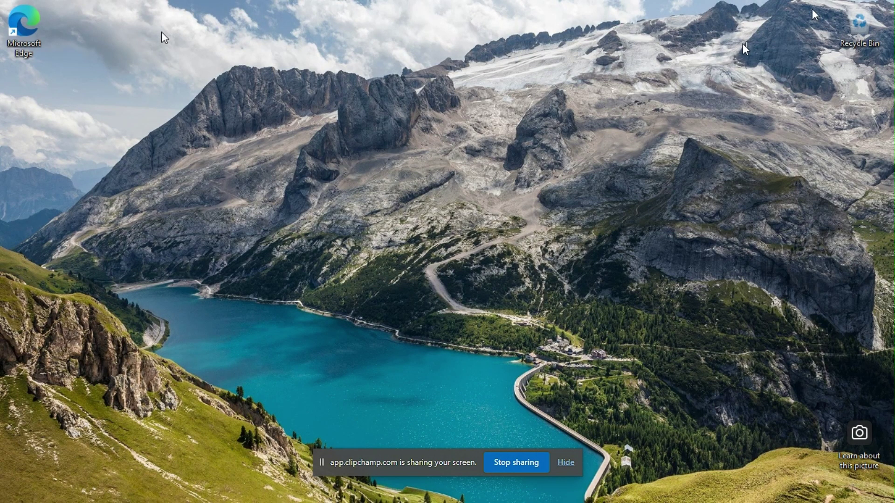
double_click(22, 27)
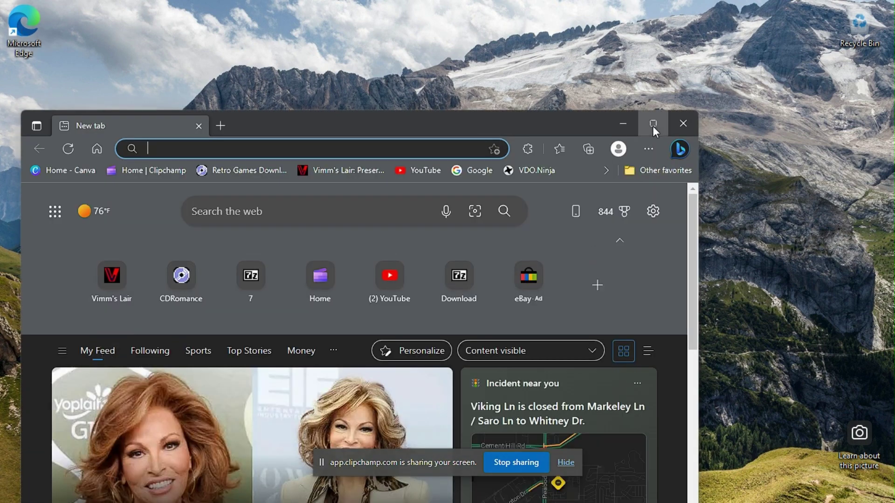
left_click(653, 124)
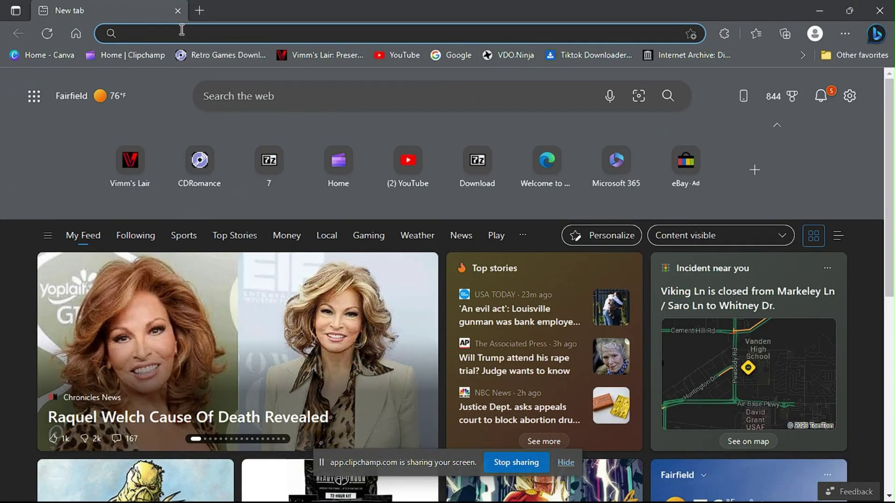
left_click(180, 32)
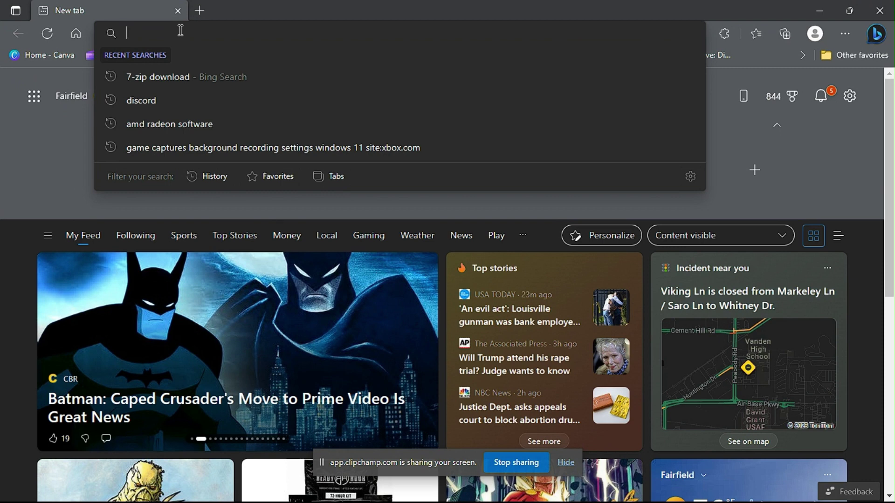
type("www.7-zip.org")
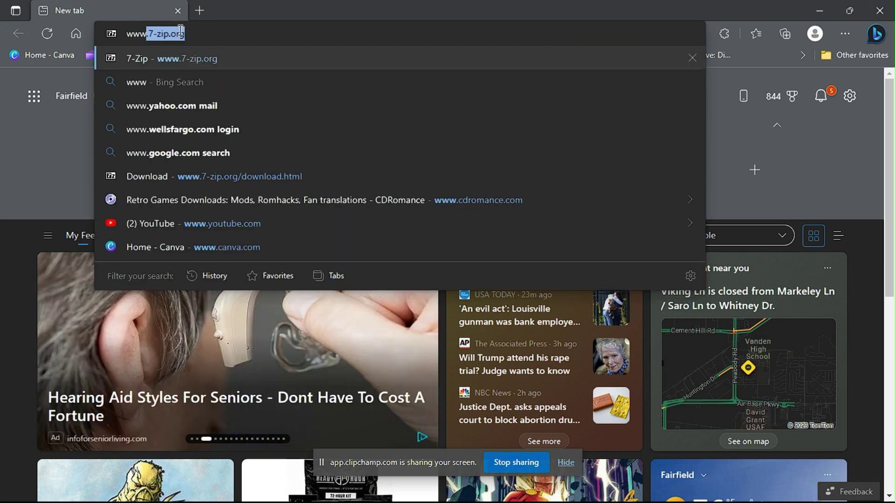
key("Right")
key("Return")
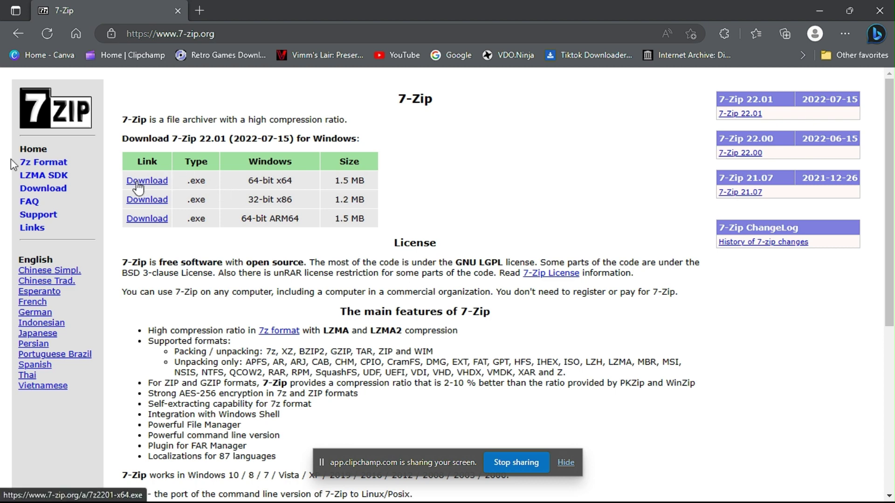
Download the 64-bit x64 7-Zip installer and install it to C:\Program Files\7-Zip\
left_click(138, 188)
left_click(138, 187)
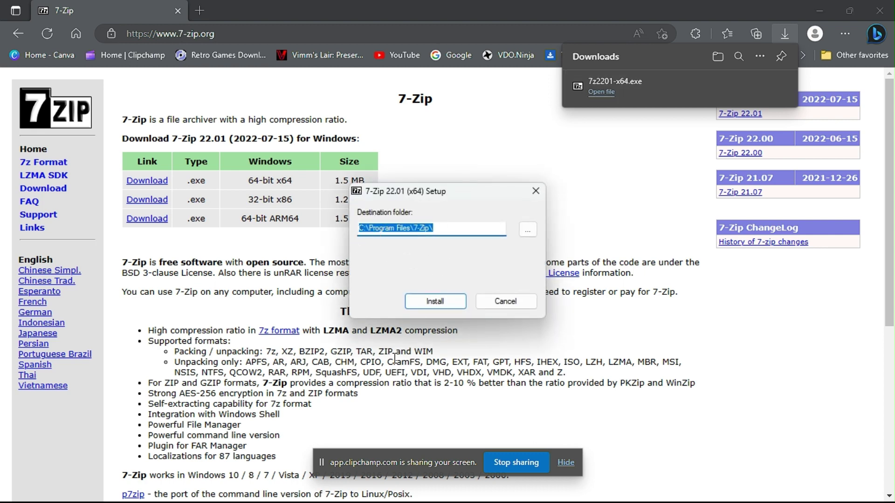
left_click(441, 301)
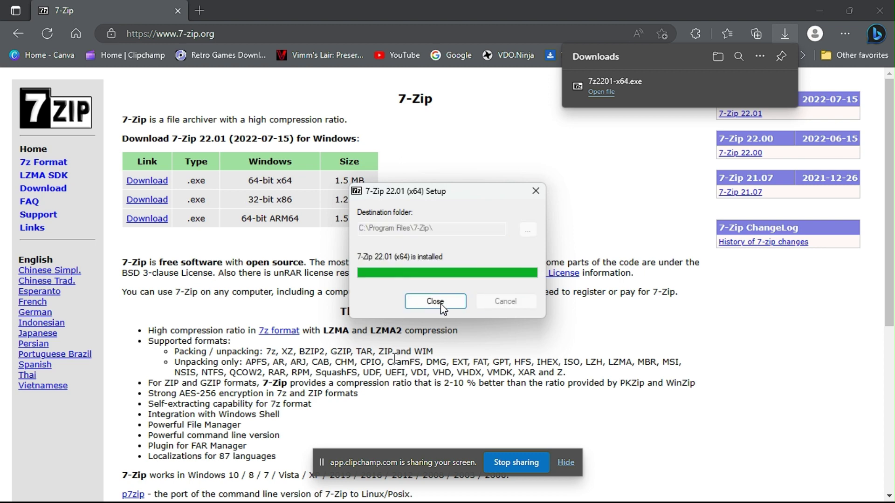
left_click(441, 302)
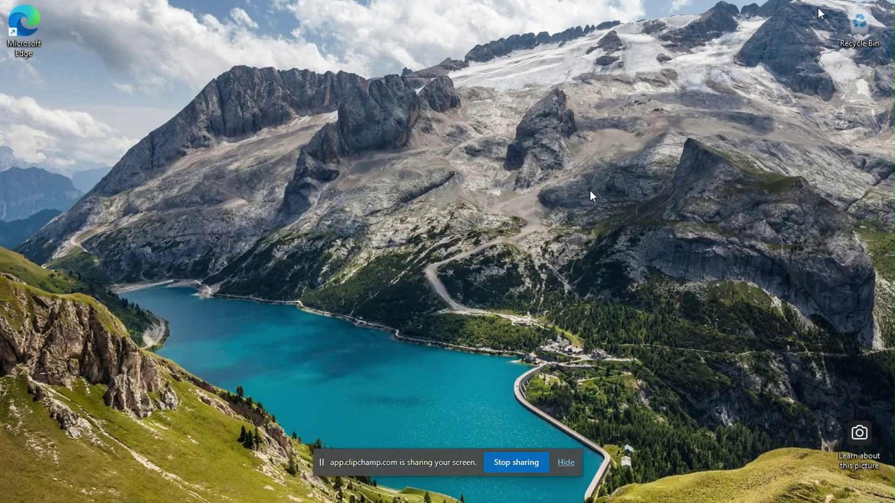
double_click(26, 20)
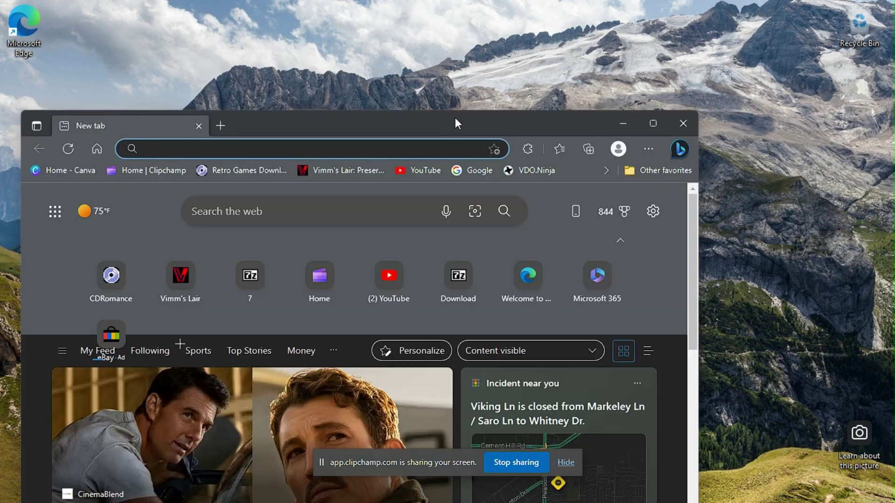
left_click(662, 127)
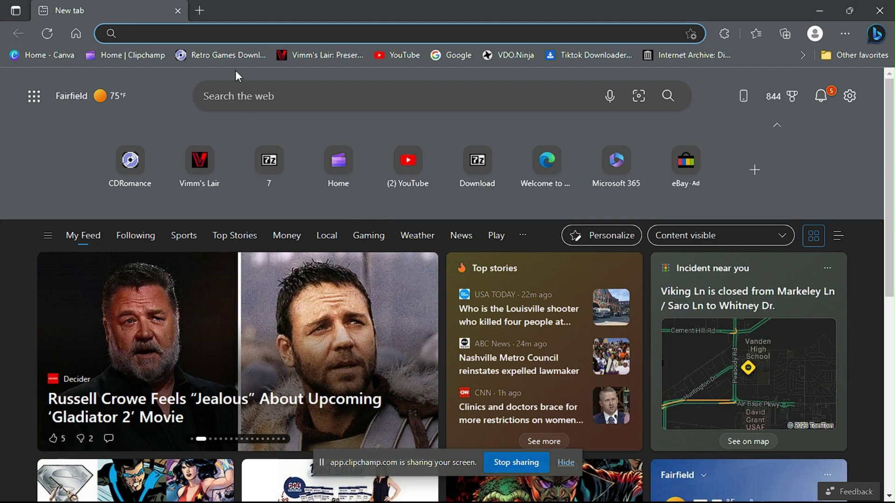
left_click(206, 33)
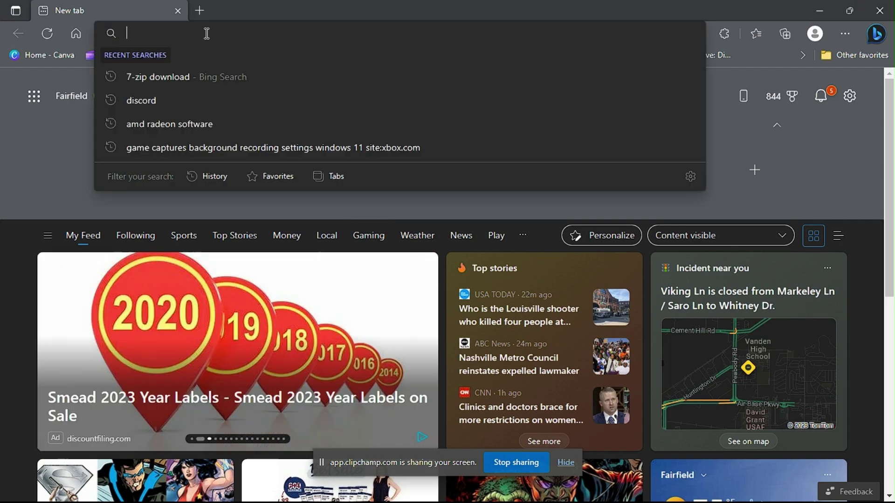
type("ww")
key("Right")
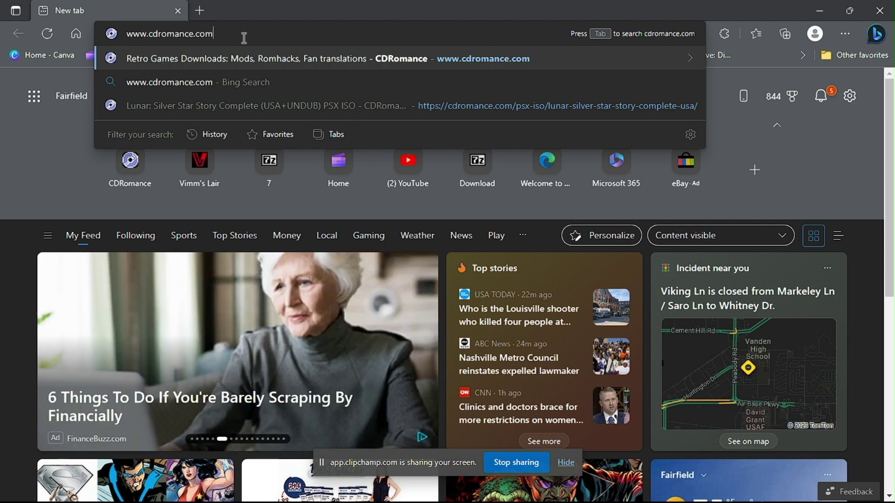
key("Return")
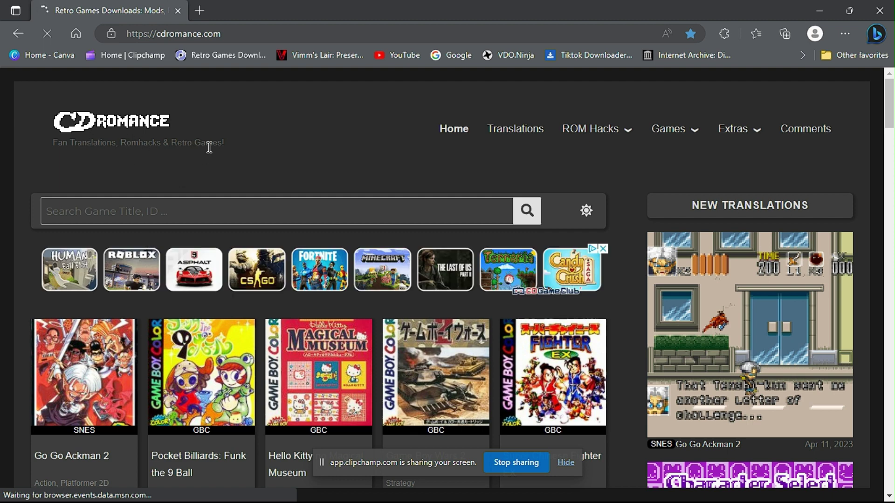
Download the PSX PSOne Bios Pack from the site's BIOS Files page
mouse_move(746, 129)
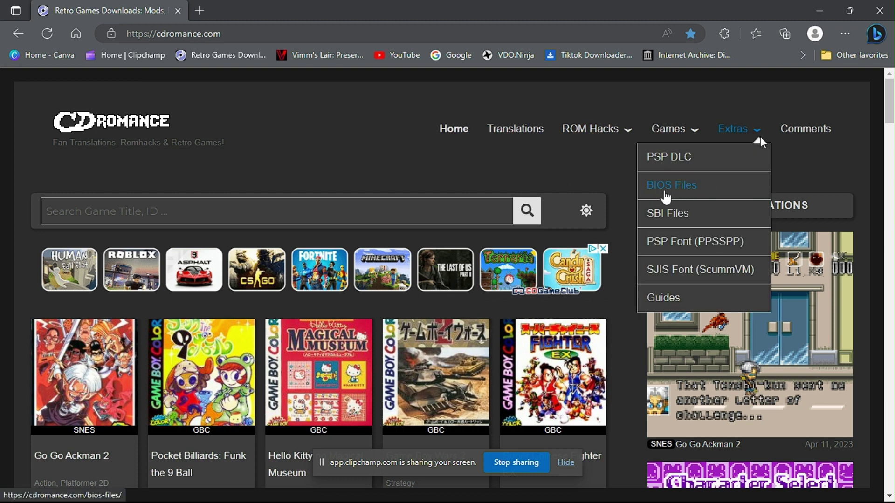
left_click(665, 195)
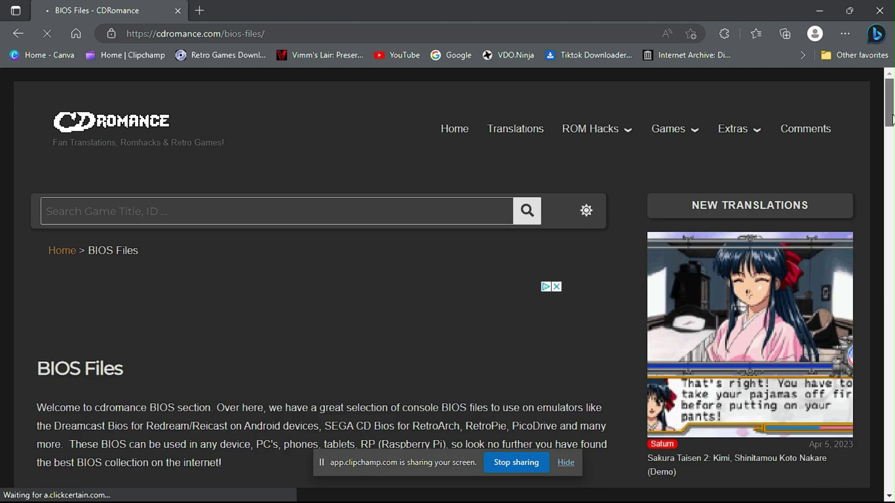
left_click_drag(892, 121, 893, 248)
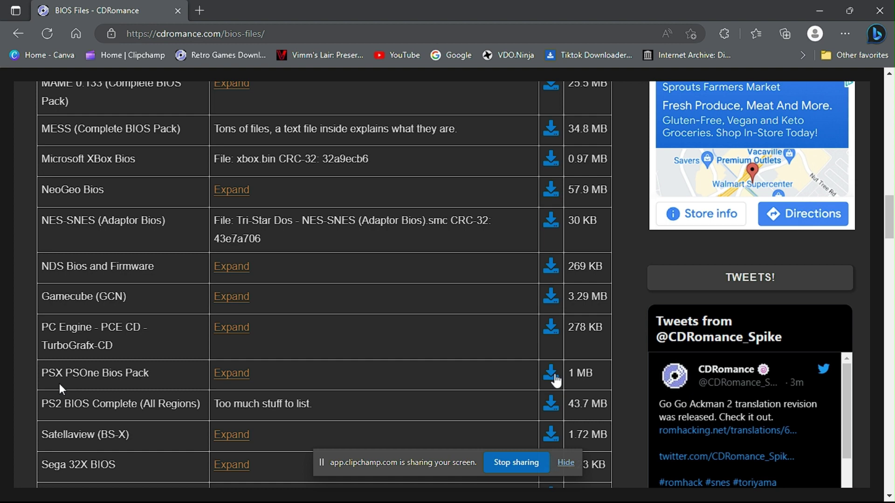
left_click(556, 381)
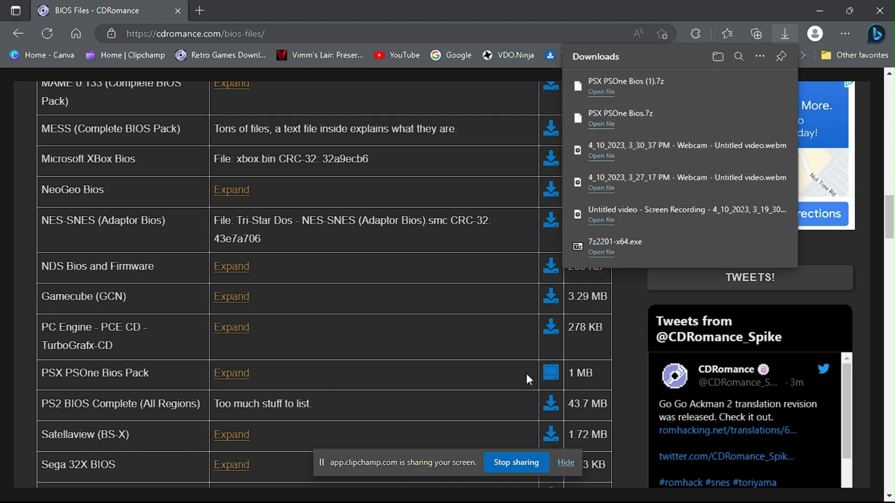
left_click(489, 6)
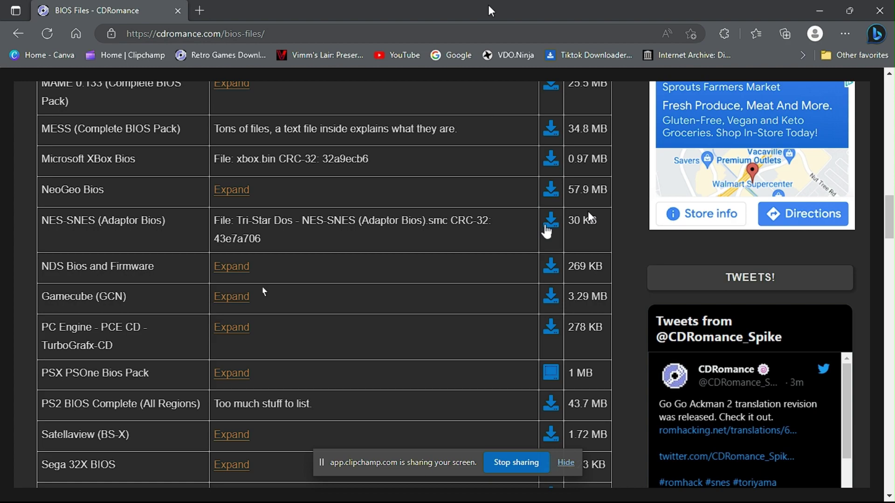
Open the site's Games section and go to its PSX ISOs category
left_click(891, 152)
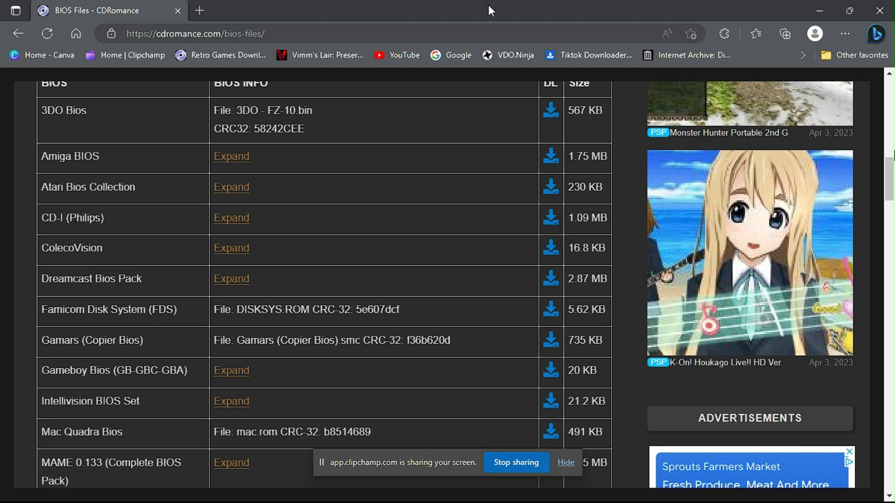
key("Home")
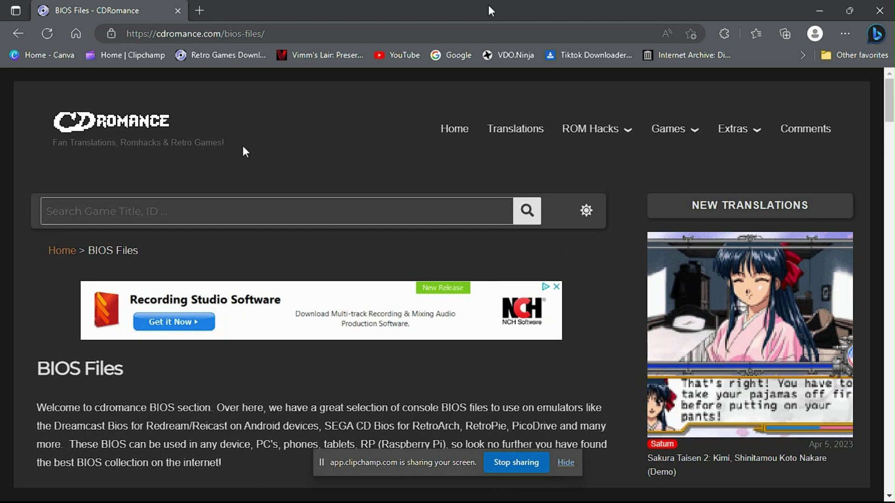
mouse_move(640, 134)
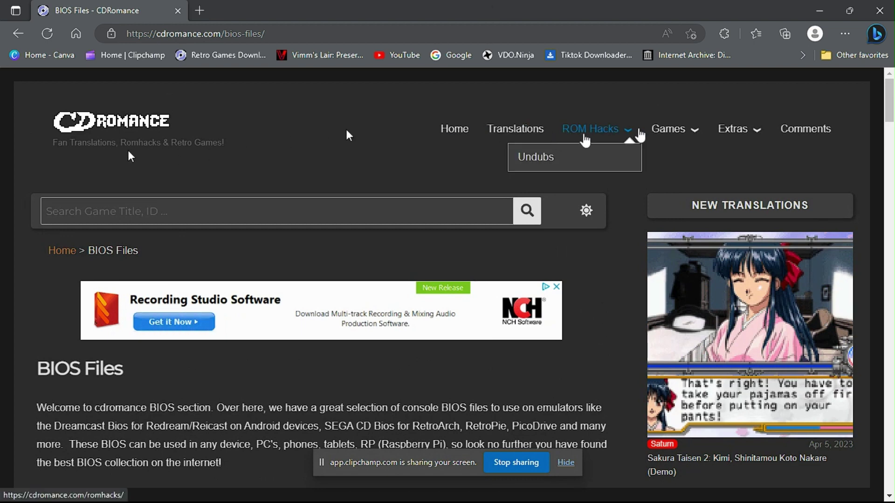
mouse_move(657, 139)
mouse_move(624, 182)
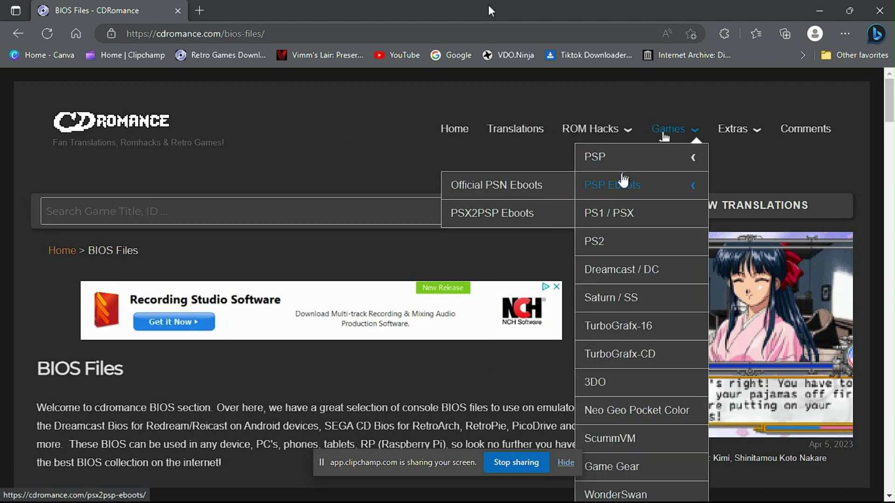
left_click(672, 133)
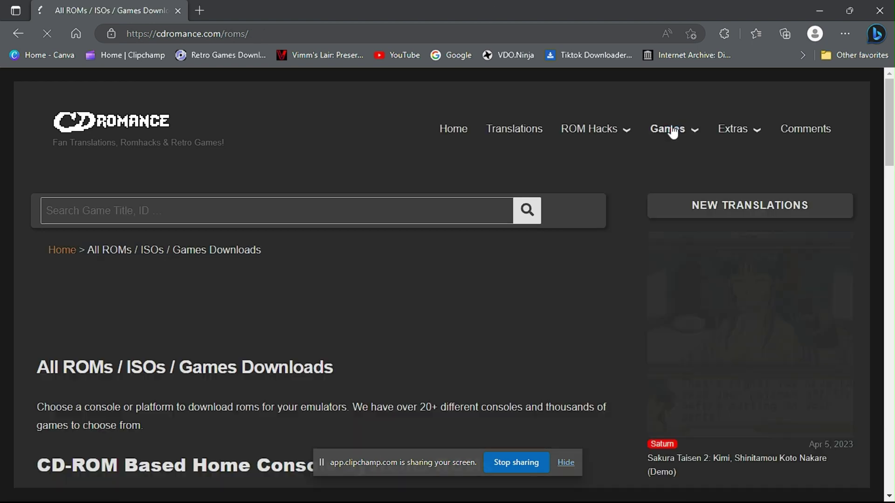
scroll(890, 119, "down", 4)
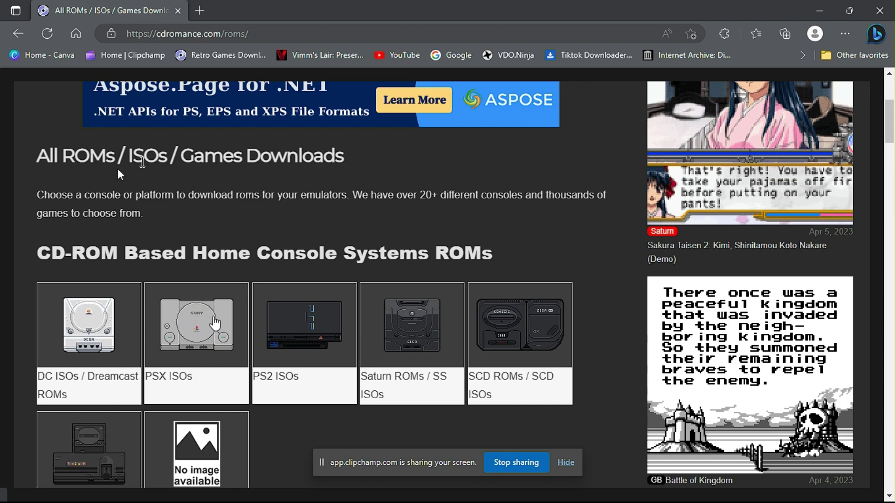
left_click(174, 328)
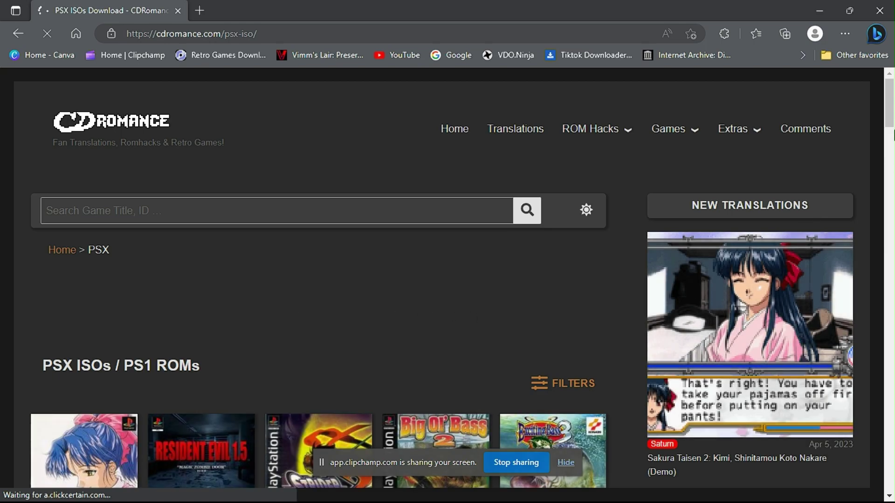
Look through the PSX ISOs list and open the Lunar: Silver Star Story Complete game page
scroll(892, 149, "down", 4)
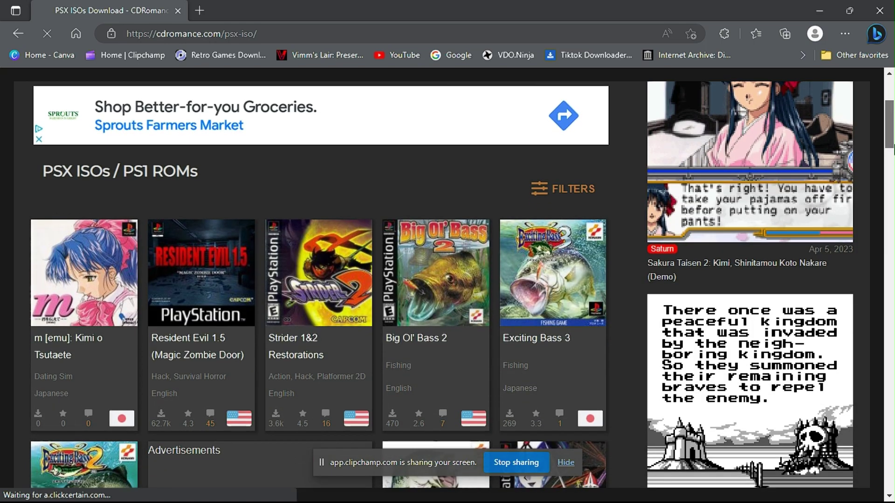
left_click_drag(892, 149, 893, 231)
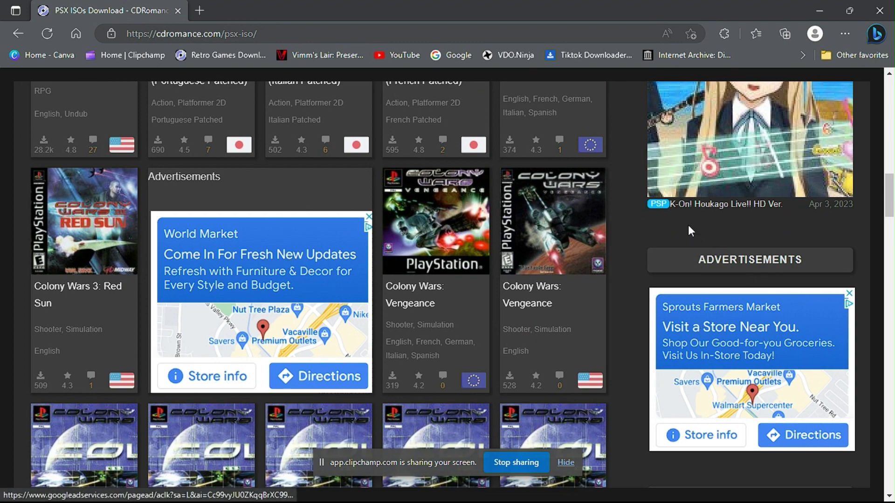
left_click_drag(892, 211, 891, 91)
scroll(342, 198, "down", 1)
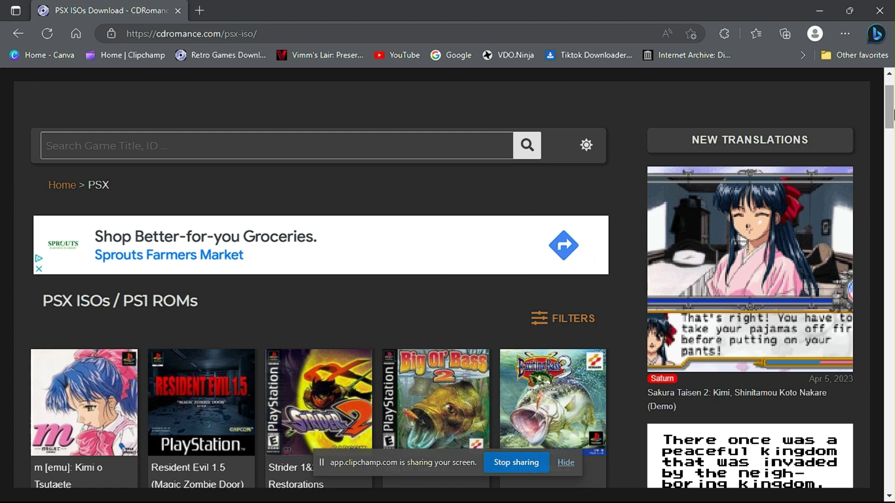
left_click_drag(891, 114, 891, 187)
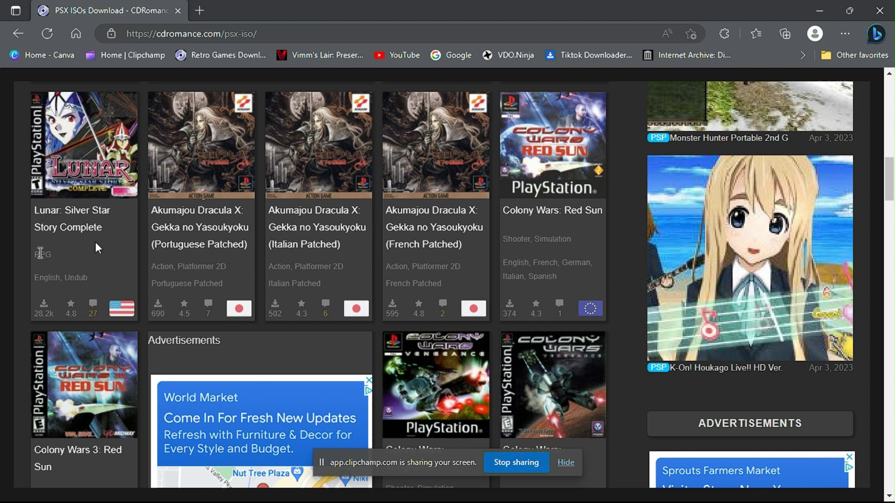
left_click(103, 179)
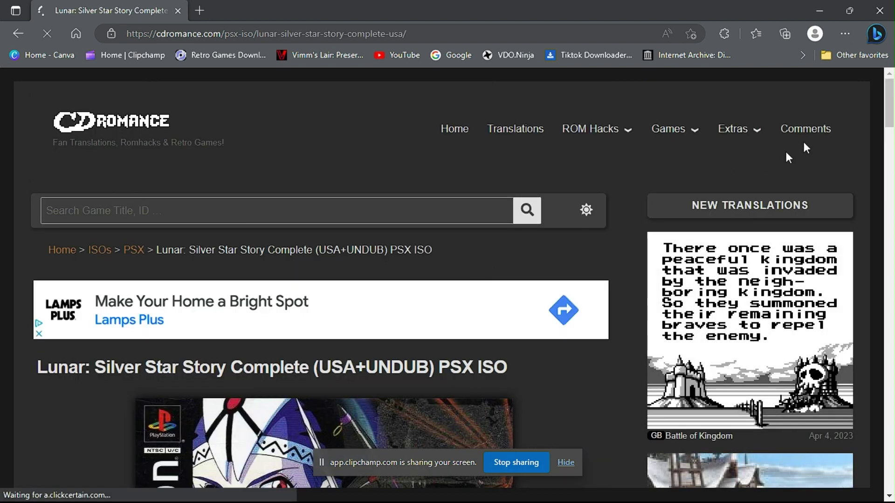
View the gallery screenshot of the three women on the game page, close it, and go to the download section
scroll(893, 120, "down", 2)
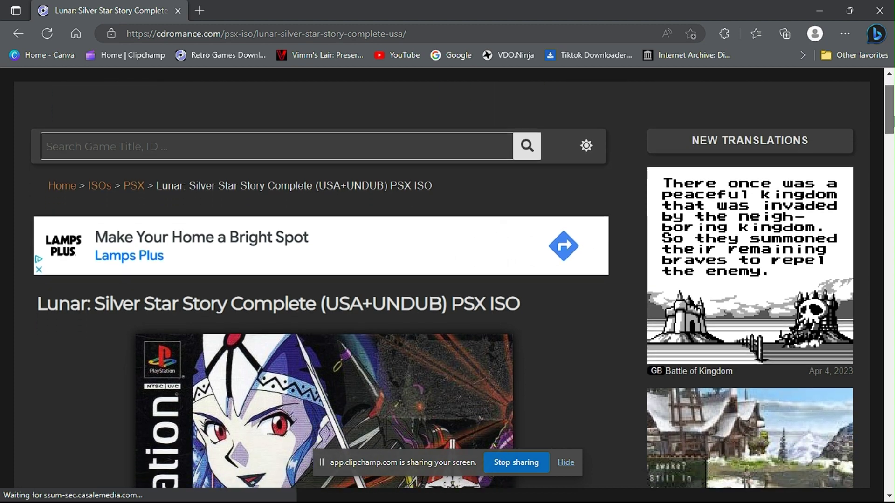
left_click_drag(893, 120, 893, 326)
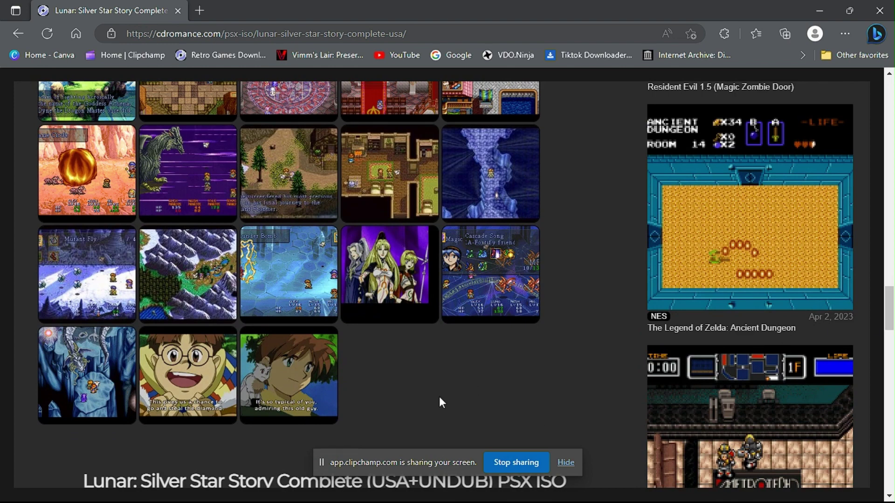
left_click(409, 309)
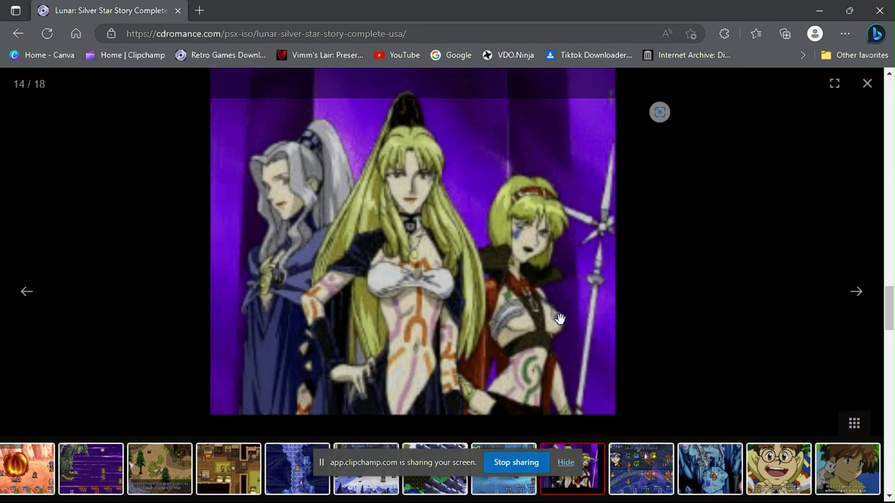
left_click(868, 85)
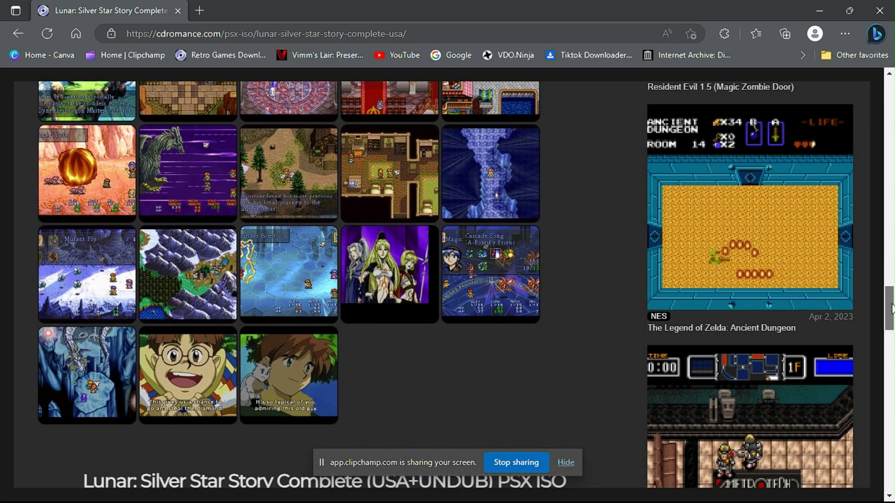
left_click_drag(886, 305, 890, 326)
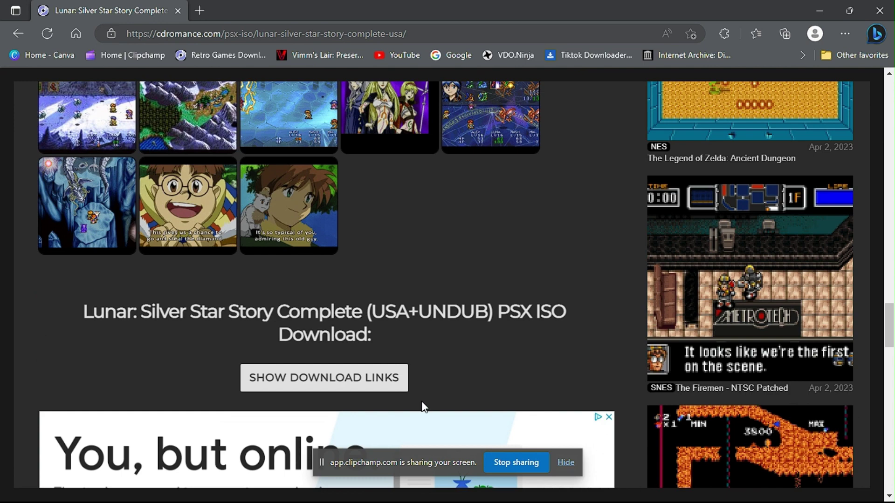
Show the Lunar: Silver Star Story Complete download links, review the listed disc files, and return to the game's cover art
left_click(347, 383)
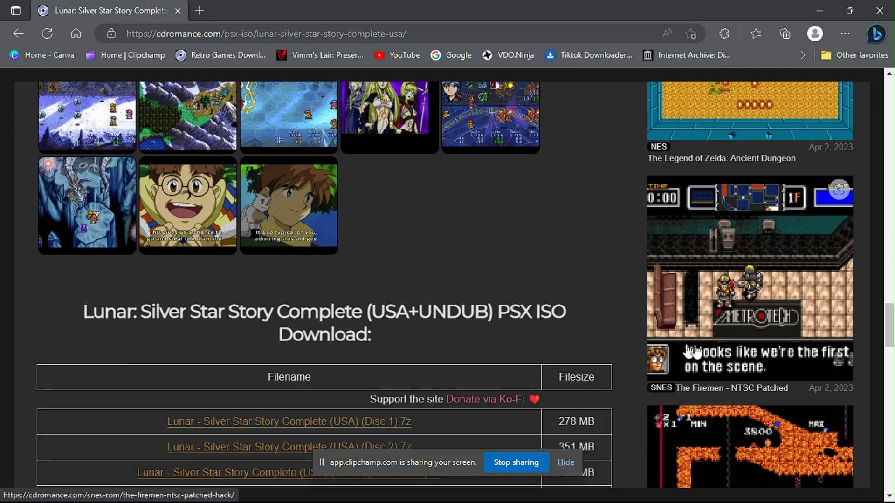
scroll(690, 352, "down", 3)
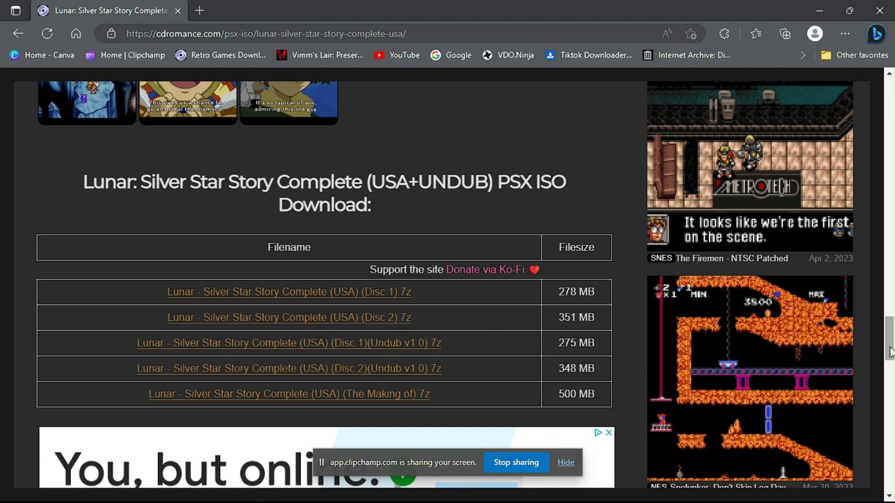
left_click_drag(890, 353, 892, 188)
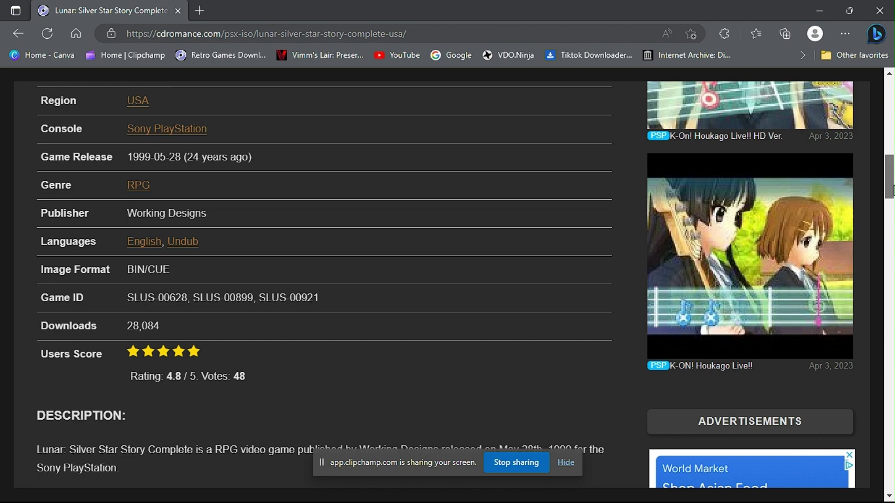
left_click_drag(892, 189, 891, 143)
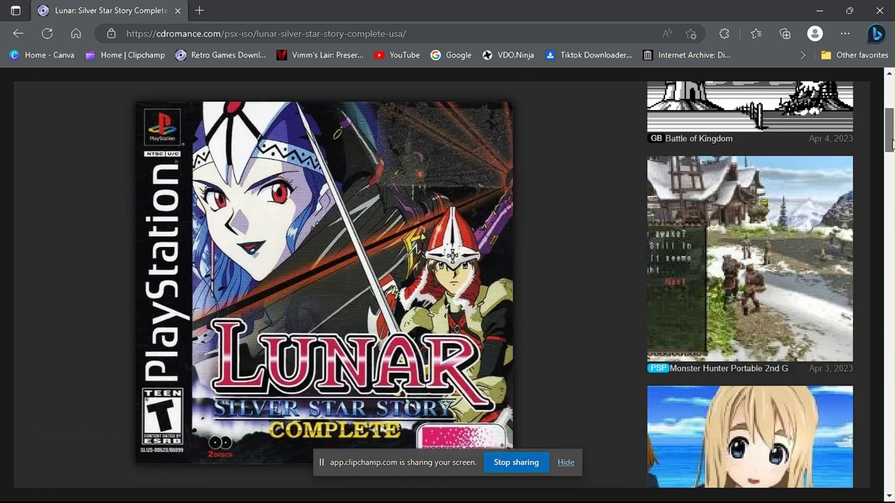
scroll(810, 150, "down", 1)
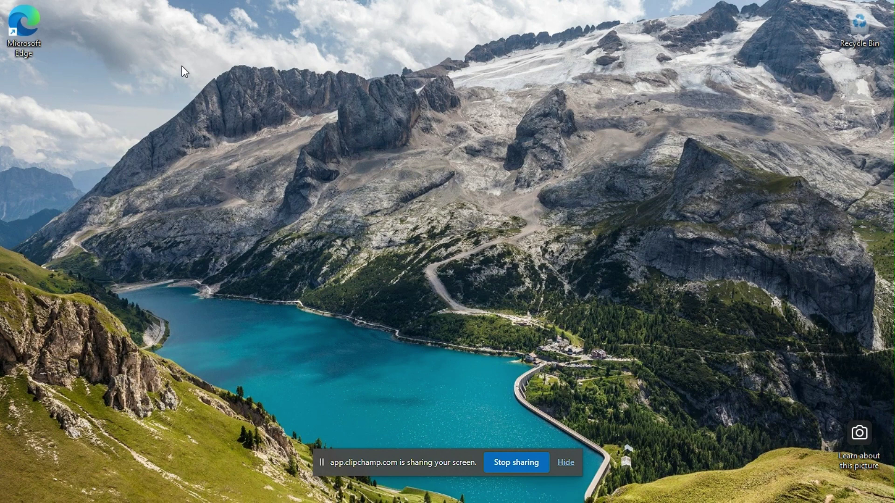
Open a maximized Microsoft Edge window and go to the Emulation Lair section of Vimm's Lair
double_click(29, 16)
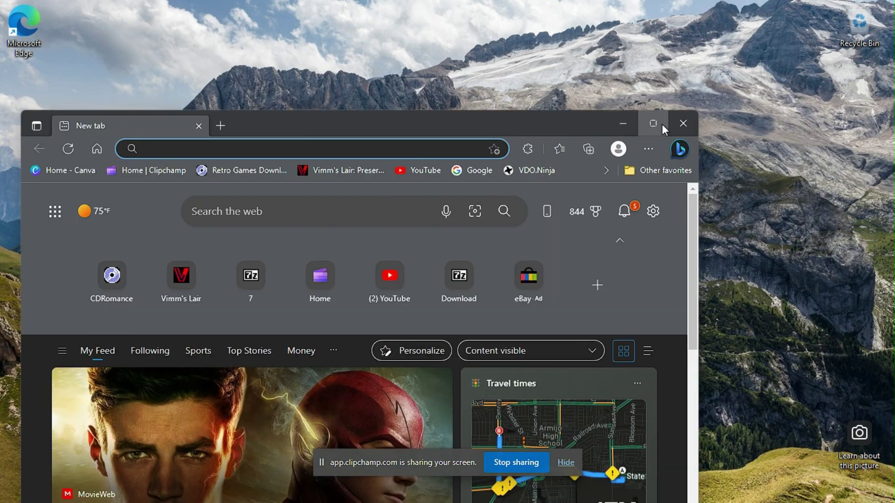
left_click(662, 124)
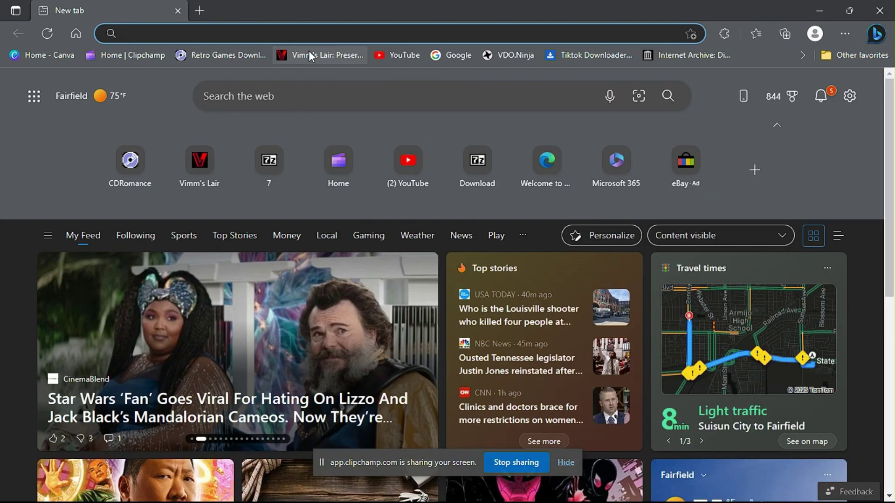
left_click(305, 54)
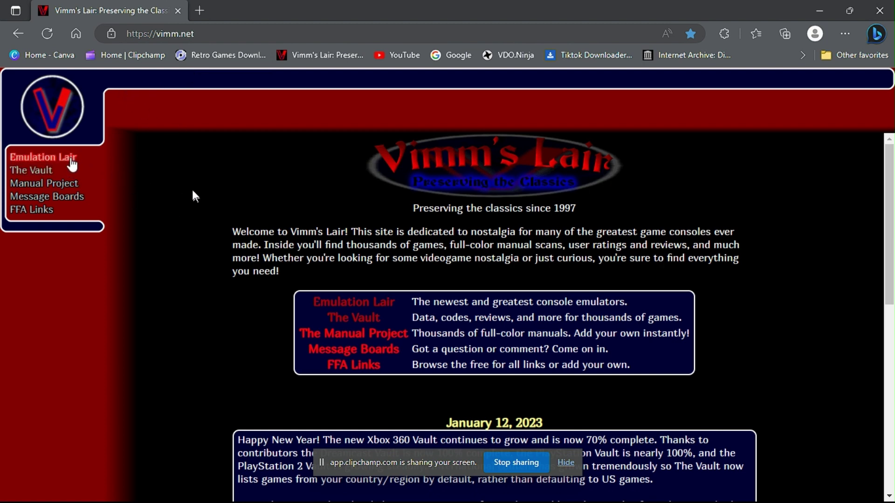
left_click(71, 164)
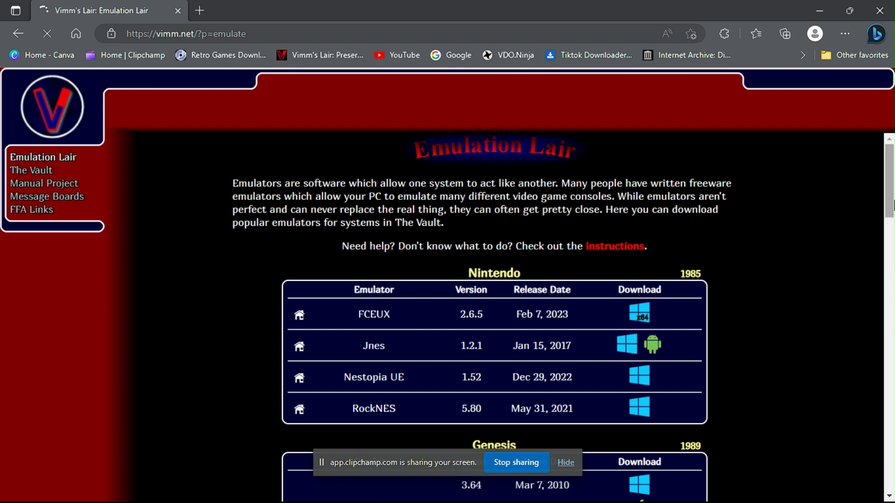
Download the Windows x64 version of DuckStation from the PlayStation emulators and dismiss the downloads list
left_click(891, 229)
left_click_drag(892, 276, 891, 325)
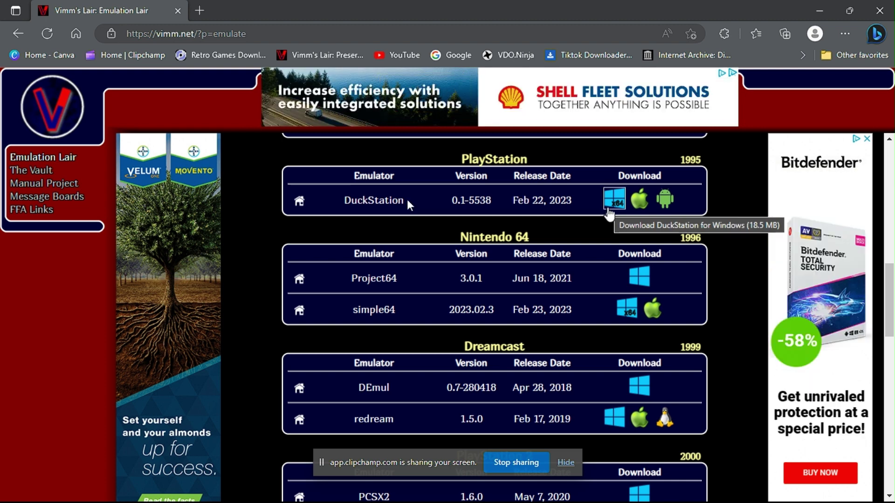
left_click(608, 210)
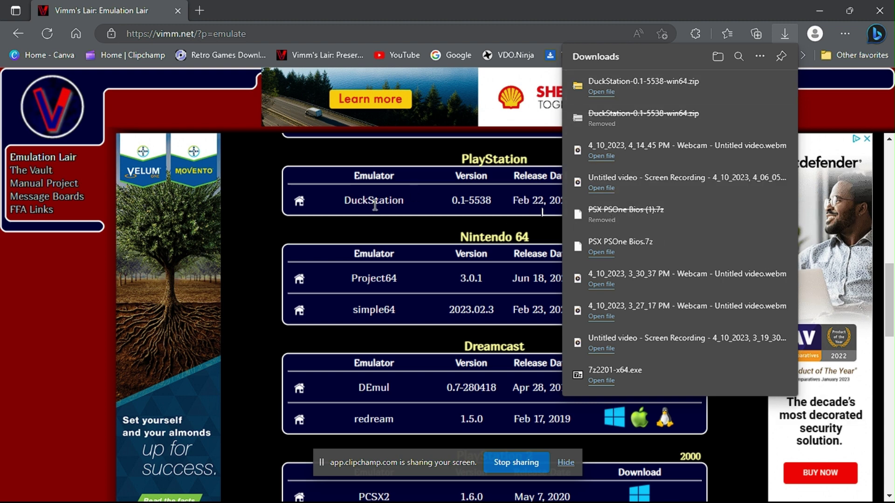
left_click(268, 212)
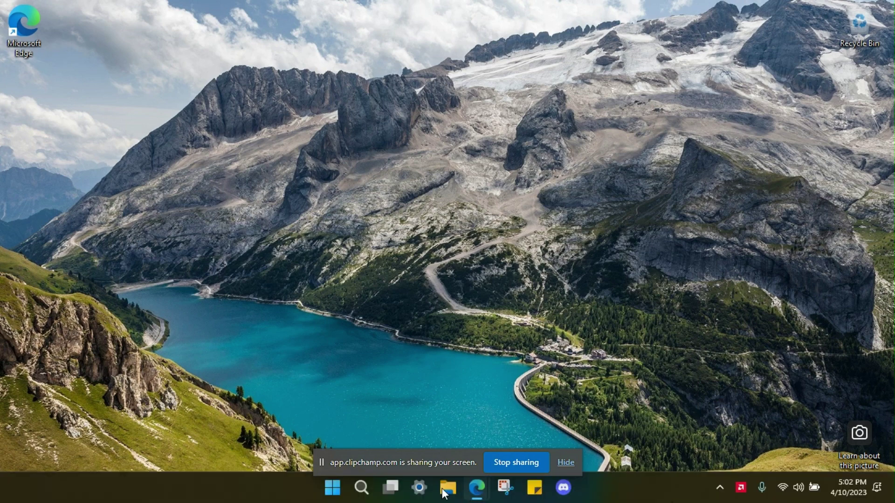
Open File Explorer in a maximized window and go to the Downloads folder
key("super")
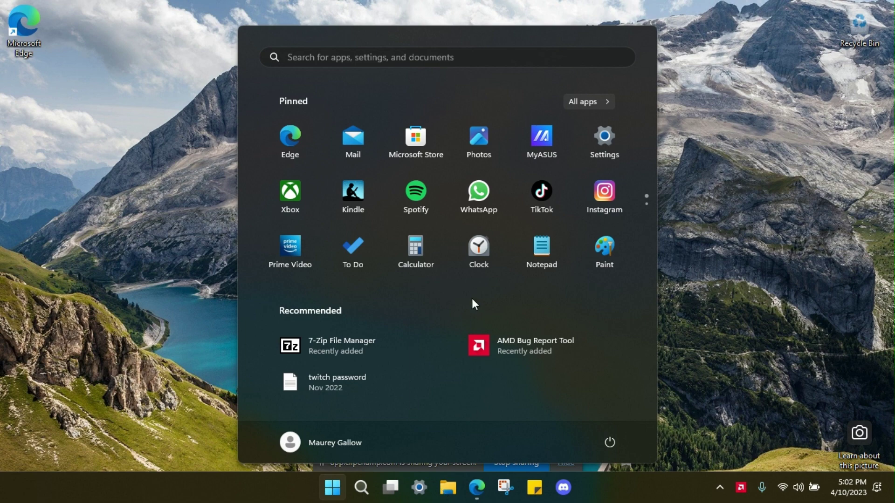
left_click(647, 211)
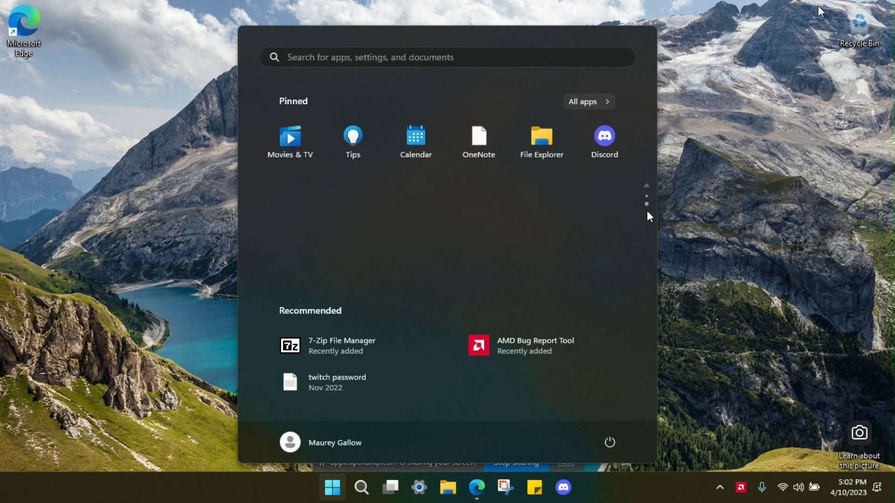
left_click(541, 146)
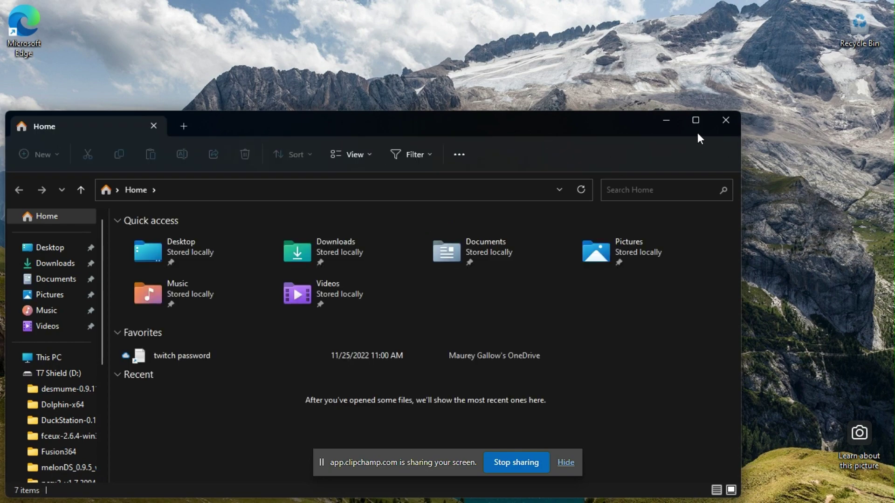
left_click(695, 123)
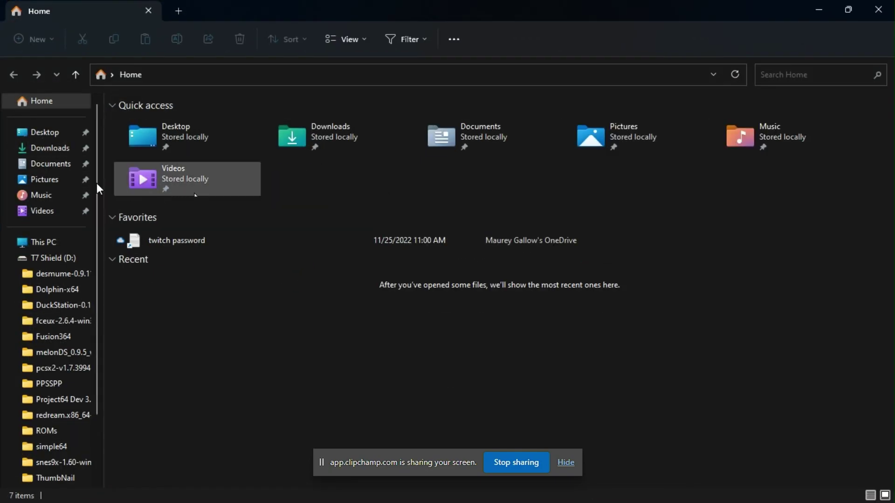
left_click(52, 147)
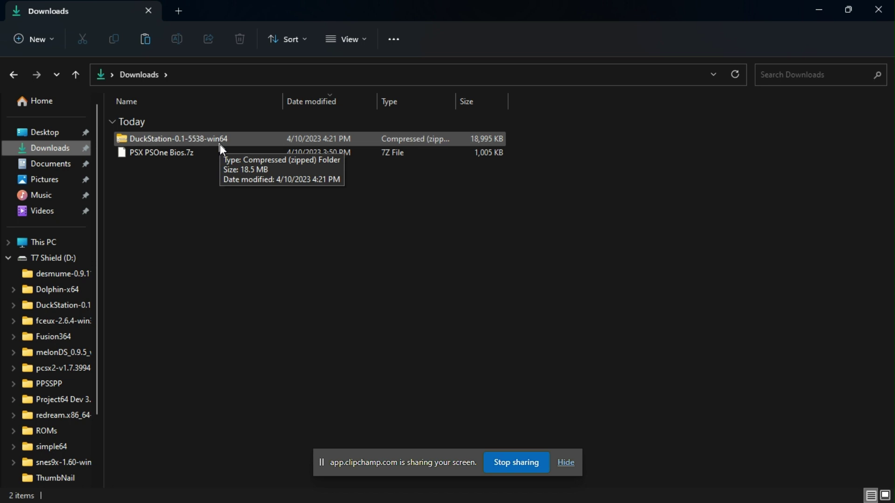
Extract the DuckStation-0.1-5538-win64 archive with 7-Zip into a folder of the same name
right_click(219, 145)
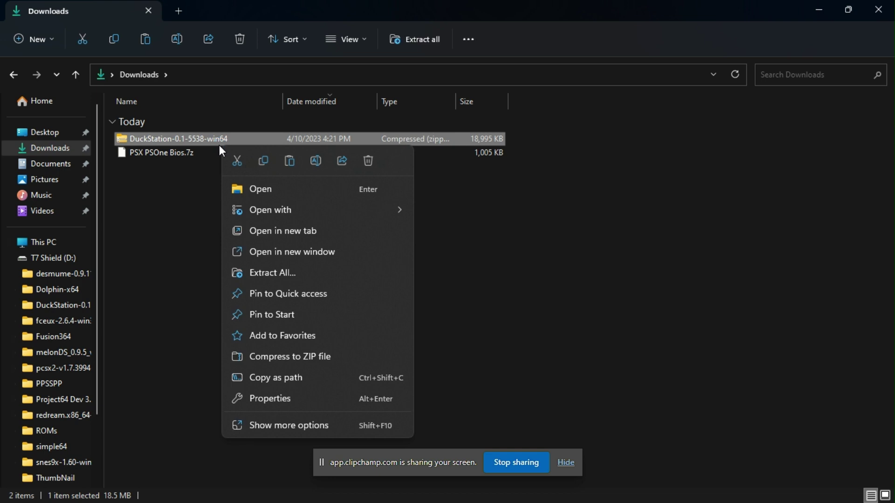
left_click(272, 428)
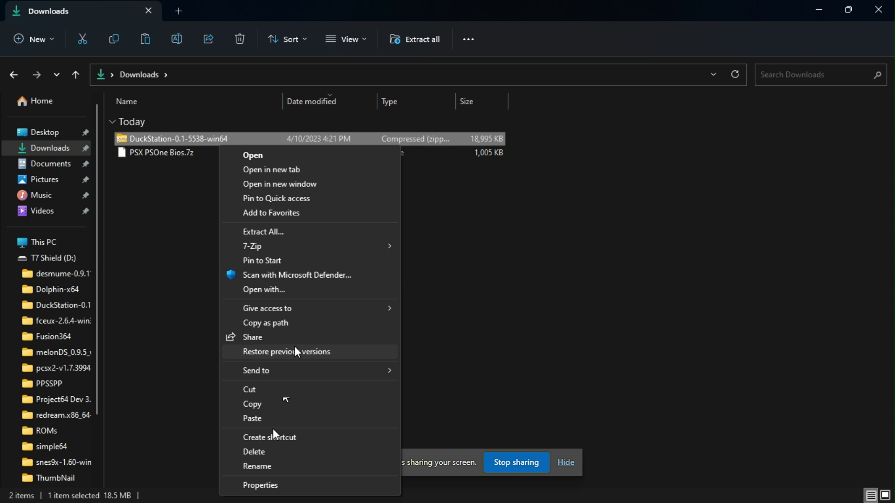
mouse_move(325, 251)
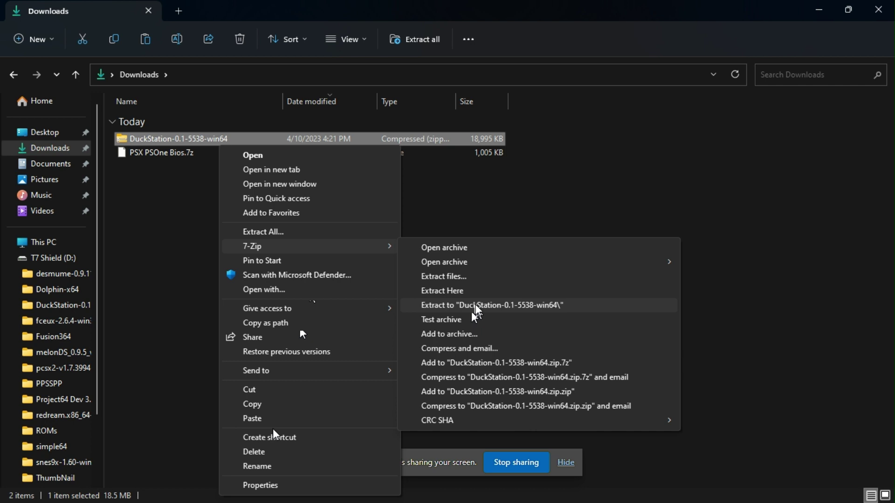
left_click(475, 308)
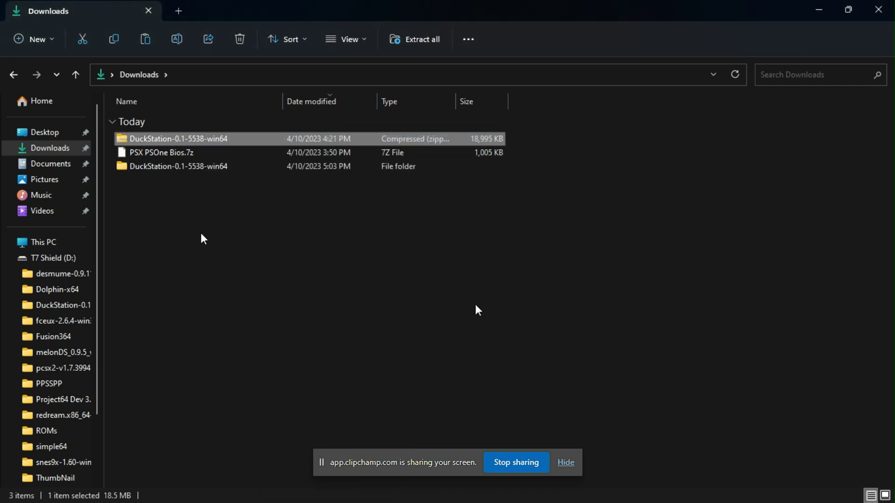
Open the extracted DuckStation folder, check the BIOS files in its bios subfolder, and return to the main folder
left_click(206, 171)
double_click(206, 171)
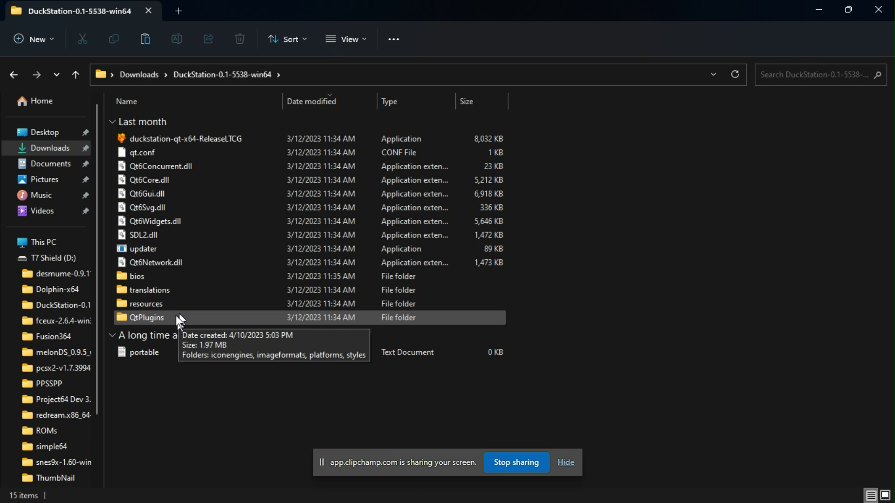
double_click(164, 277)
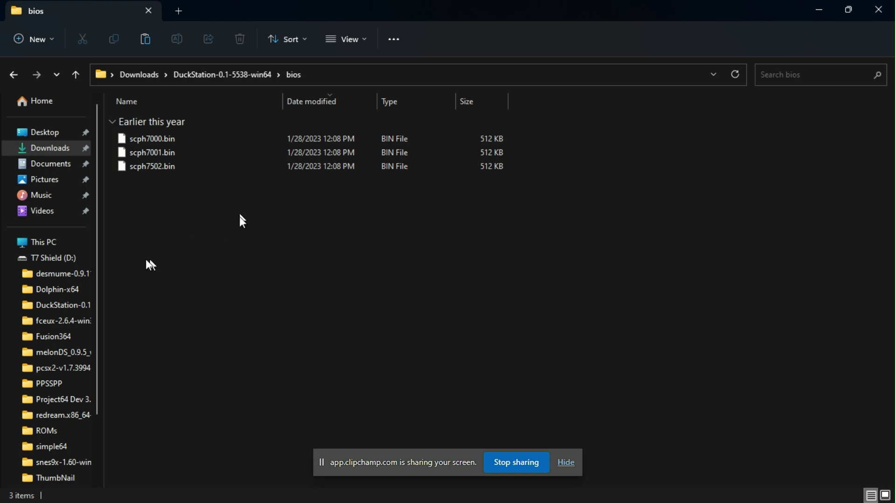
left_click(17, 75)
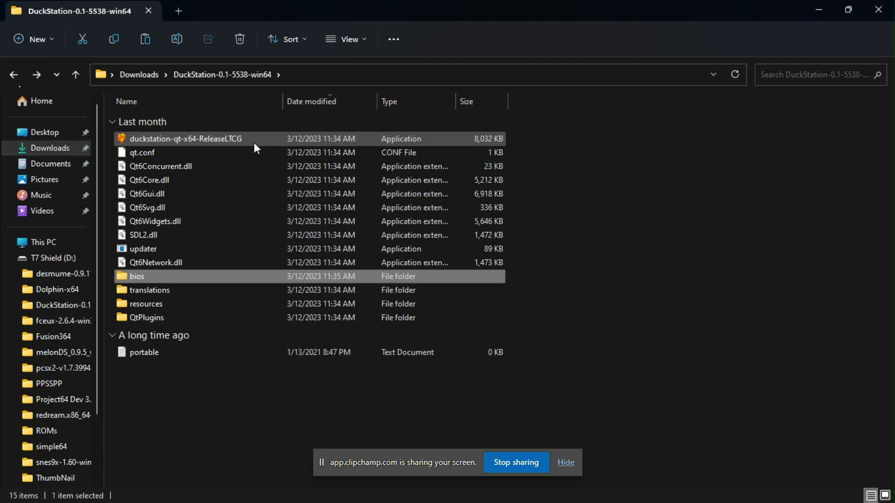
Launch duckstation-qt-x64-ReleaseLTCG and read through the list of changes in the Automatic Updater
double_click(222, 140)
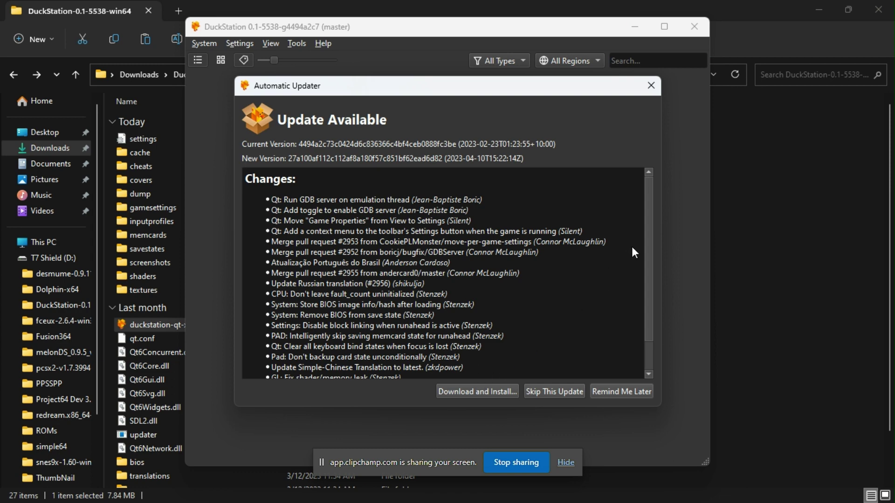
scroll(648, 261, "down", 1)
left_click_drag(648, 277, 649, 338)
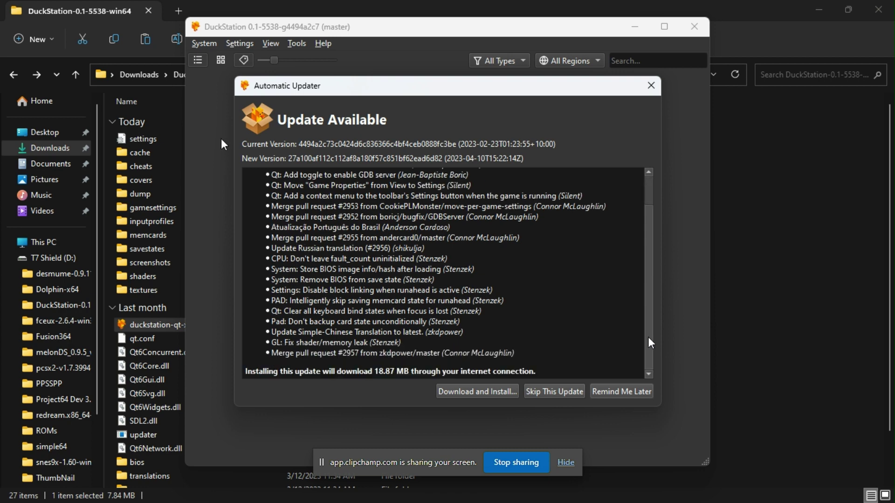
left_click_drag(651, 302, 656, 248)
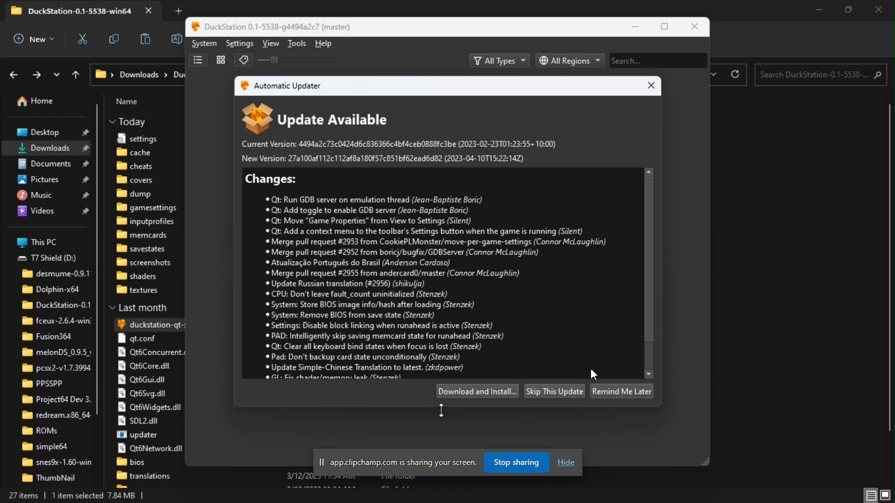
Download and install the DuckStation update, acknowledge its completion, and close the File Explorer window
left_click(464, 394)
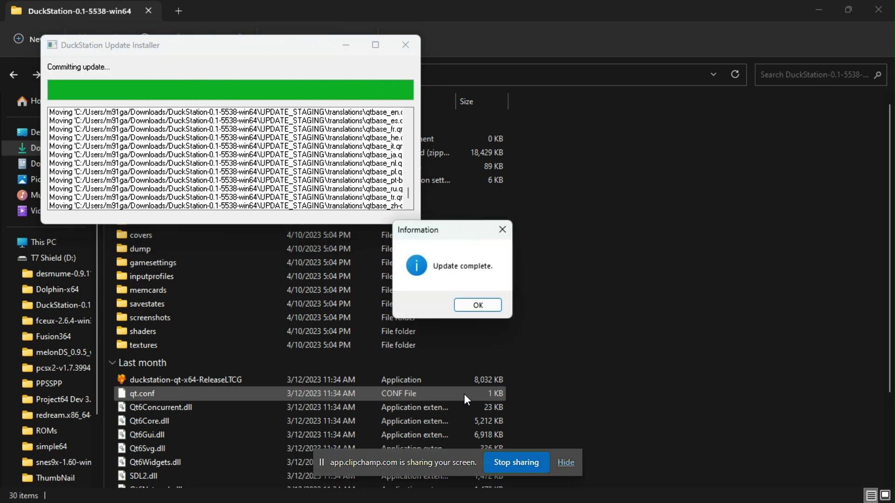
left_click(478, 303)
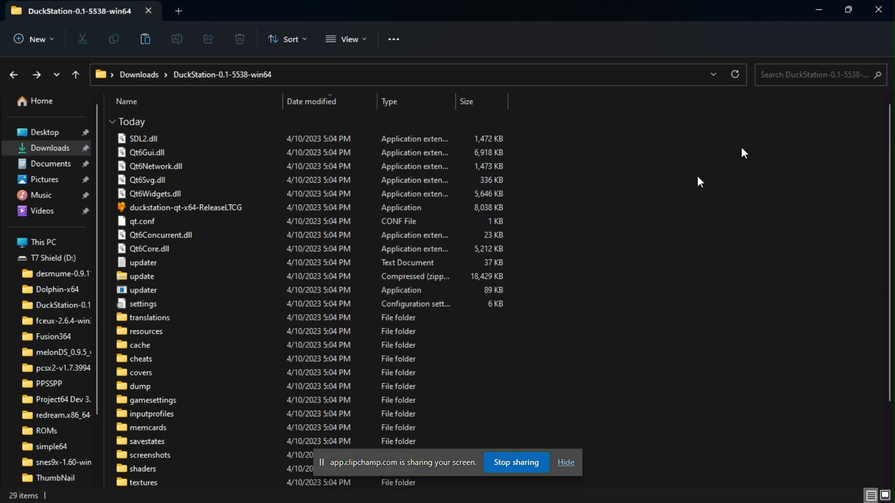
left_click(892, 9)
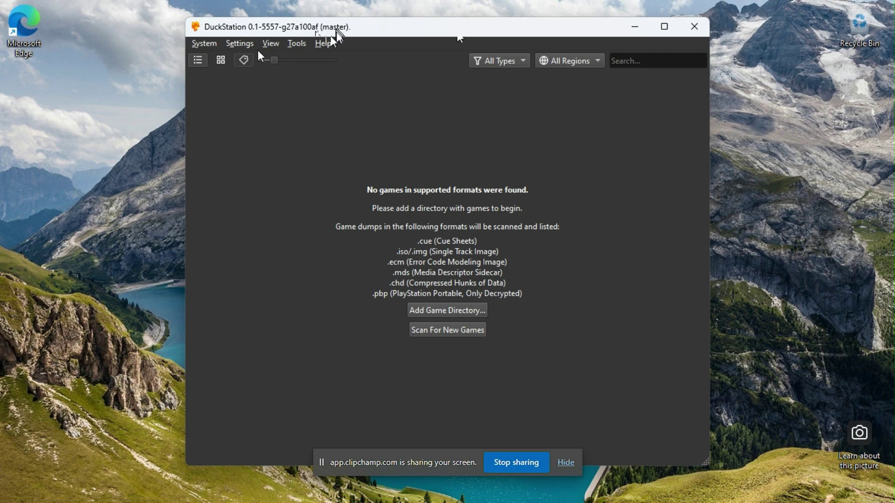
In DuckStation's BIOS settings, set the NTSC-J (Japan) BIOS to SCPH-7000, 7500, 9000 (v4.0 08-18-97 J) (scph7000.bin)
left_click(239, 44)
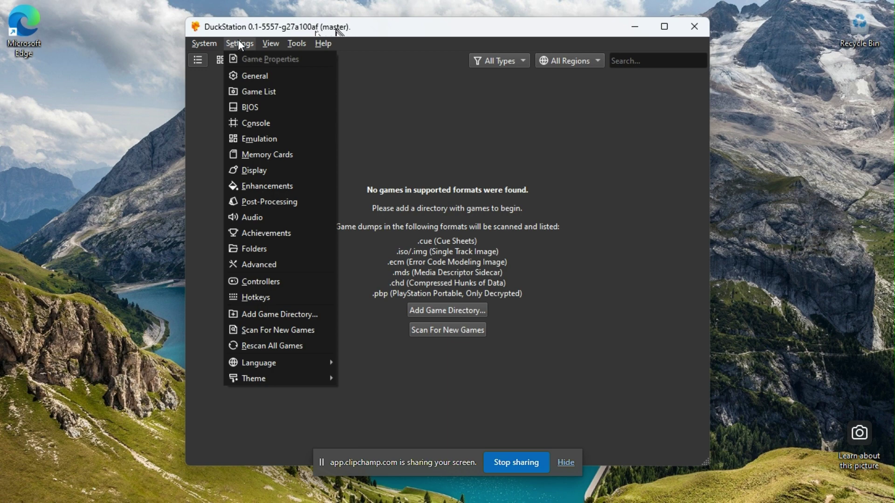
left_click(262, 111)
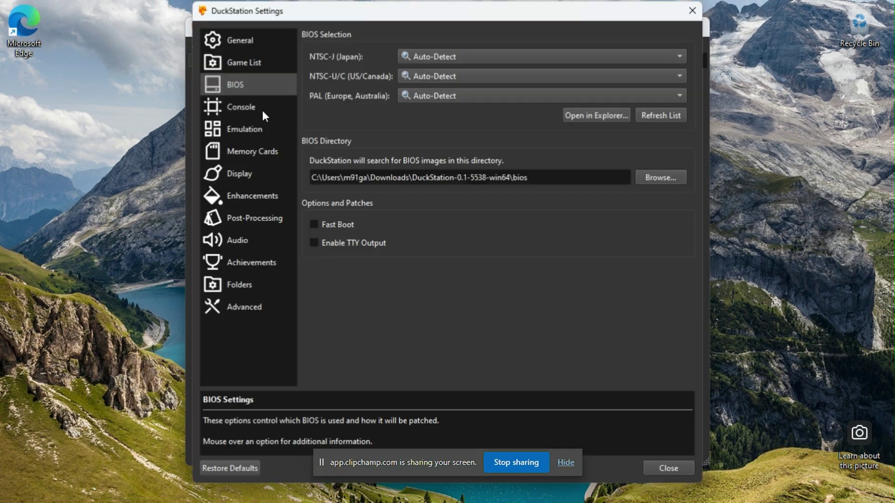
left_click(541, 60)
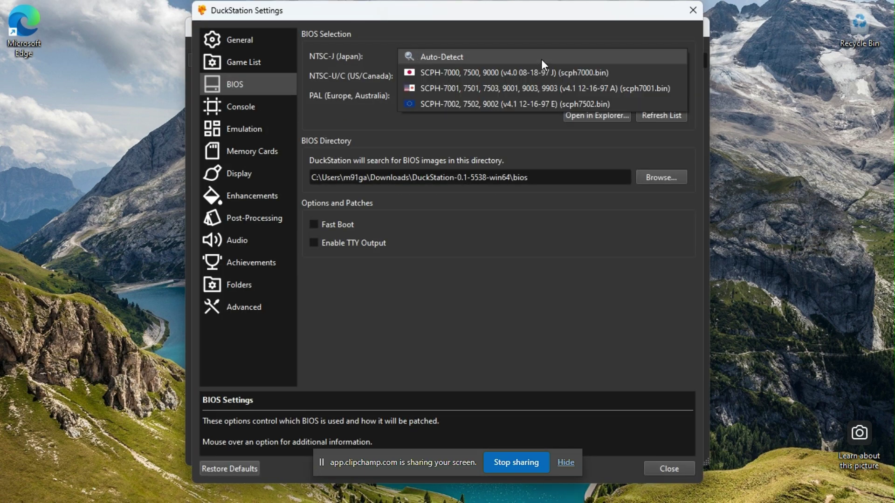
left_click(516, 72)
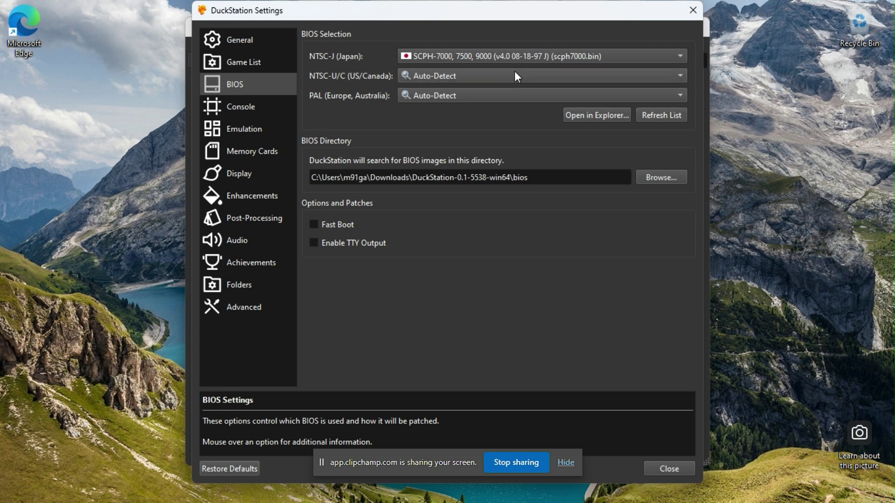
Set the NTSC-U/C (US/Canada) BIOS to the v4.1 A image (scph7001.bin) and the PAL (Europe, Australia) BIOS to the v4.1 E image (scph7502.bin)
left_click(490, 74)
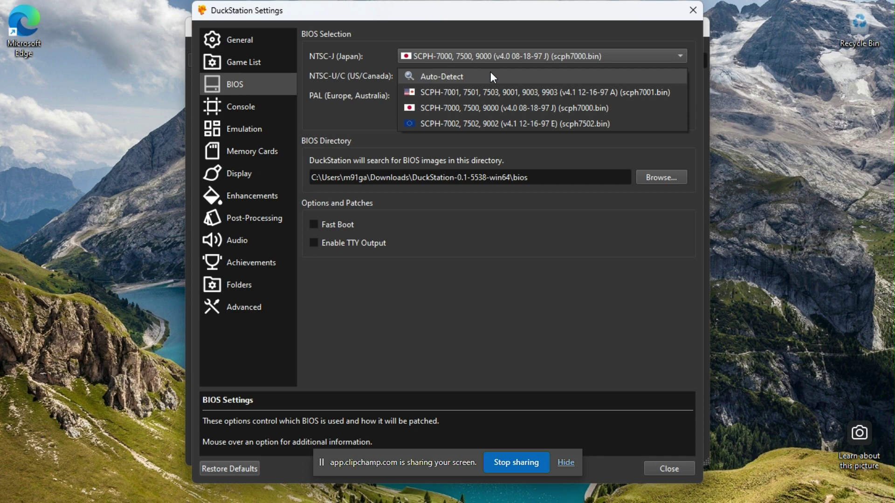
left_click(452, 91)
left_click(453, 93)
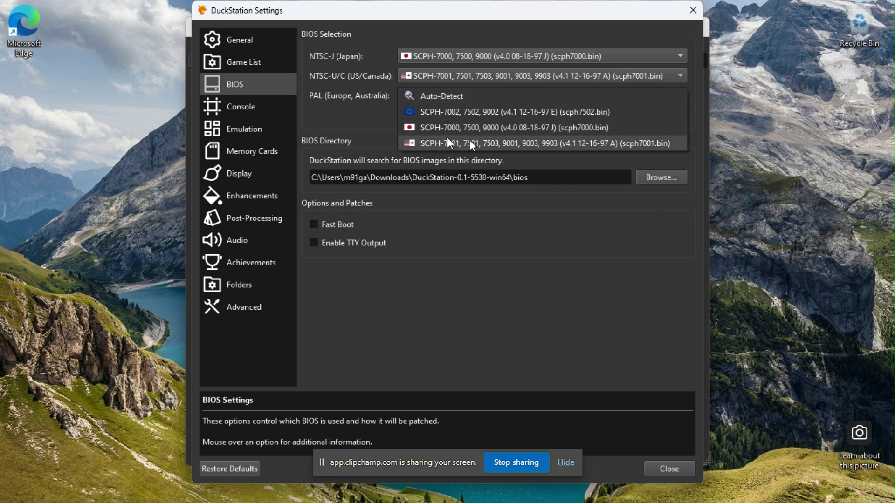
left_click(480, 113)
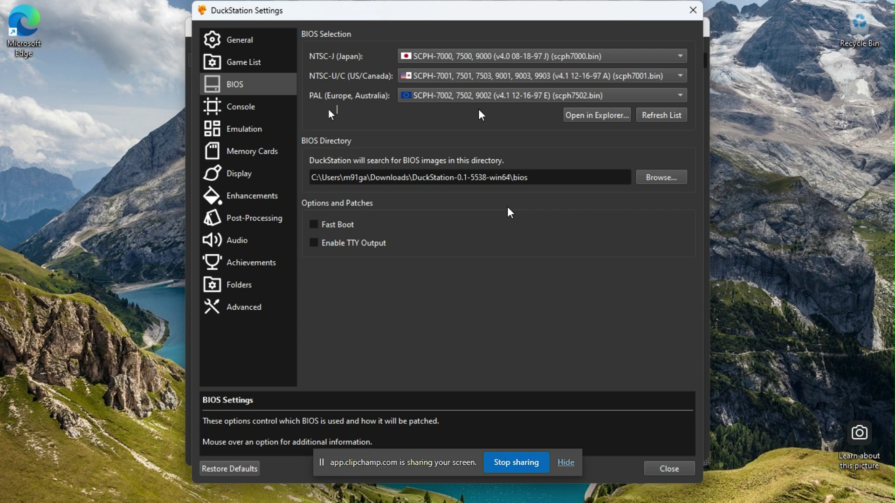
Add D:\ROMs\PS1 Roms as a game list search directory and have it scanned recursively
left_click(230, 62)
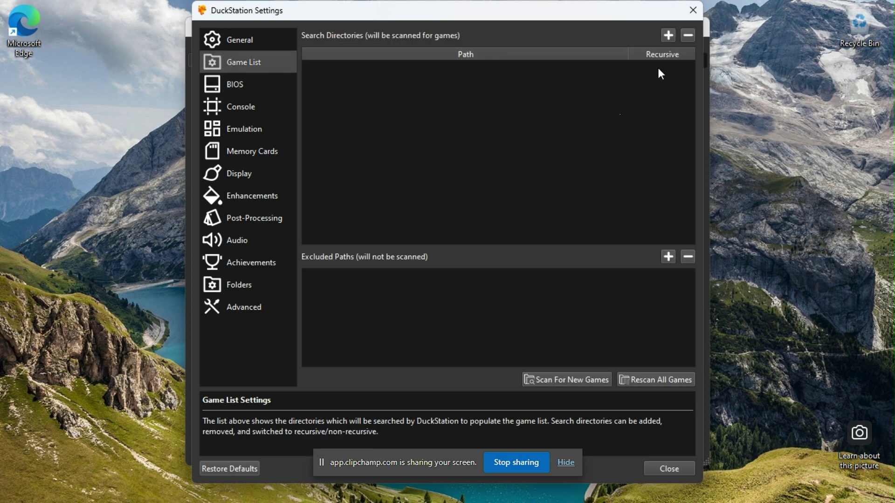
left_click(666, 36)
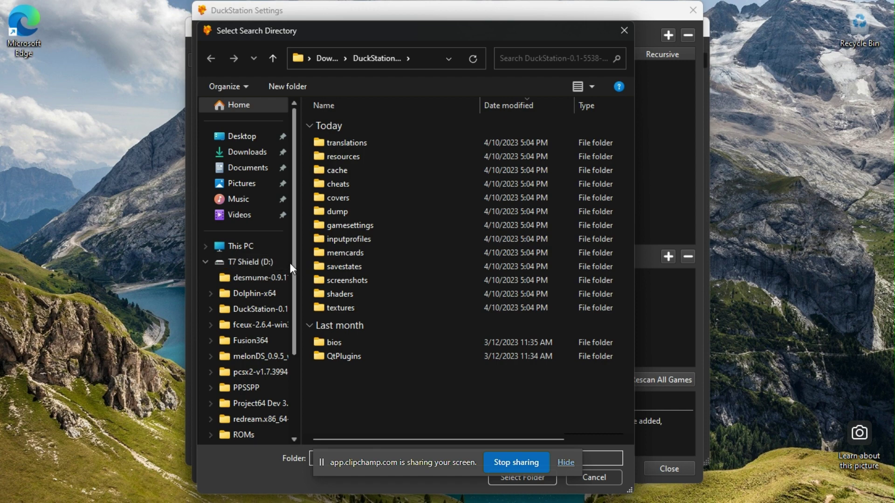
scroll(289, 279, "down", 2)
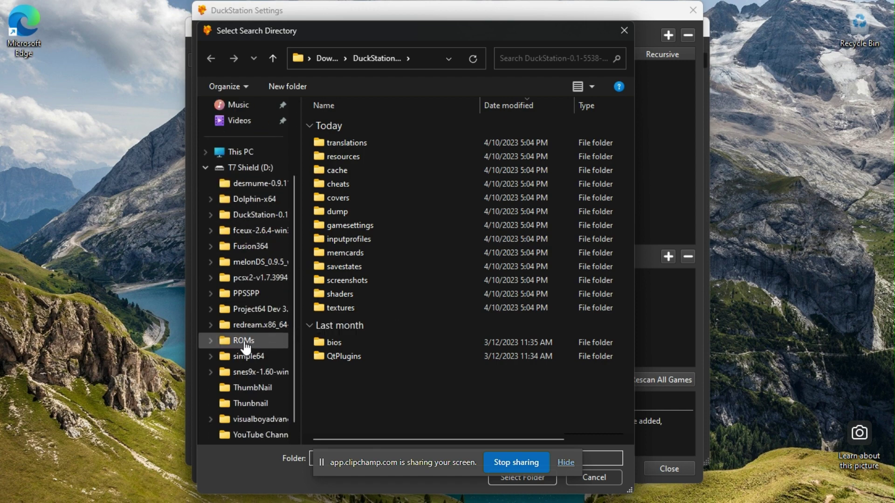
left_click(243, 340)
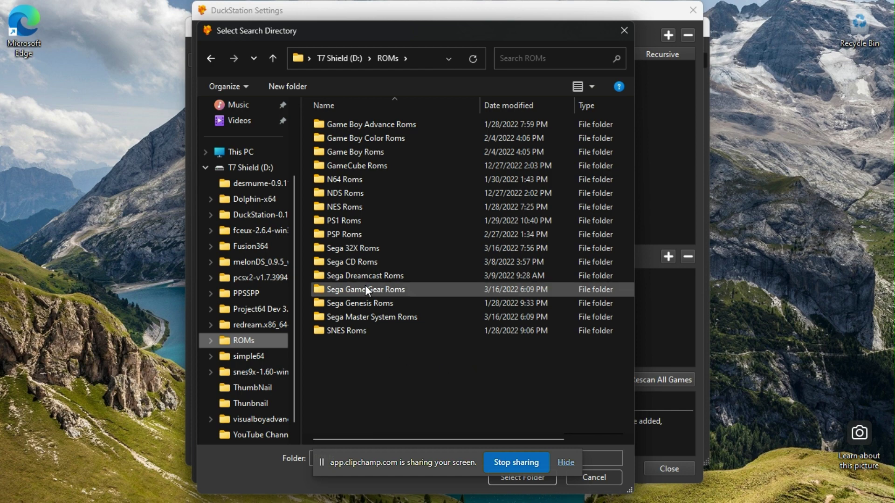
left_click(377, 224)
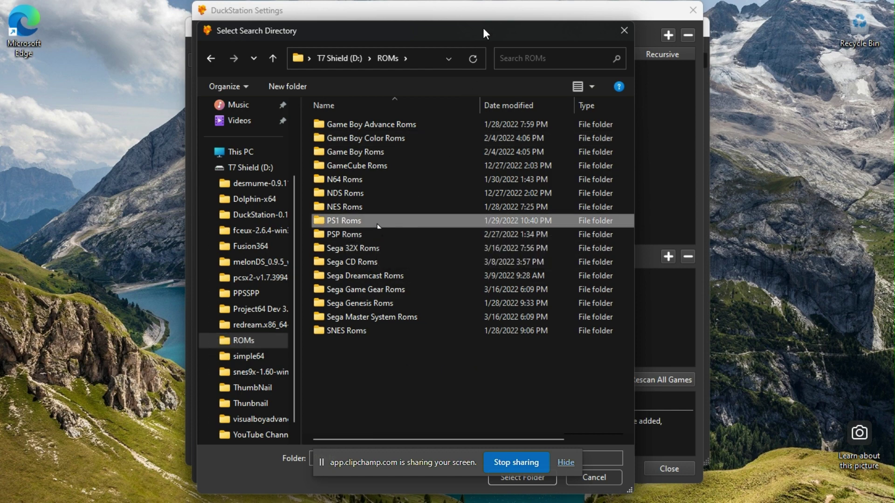
left_click_drag(483, 27, 695, 7)
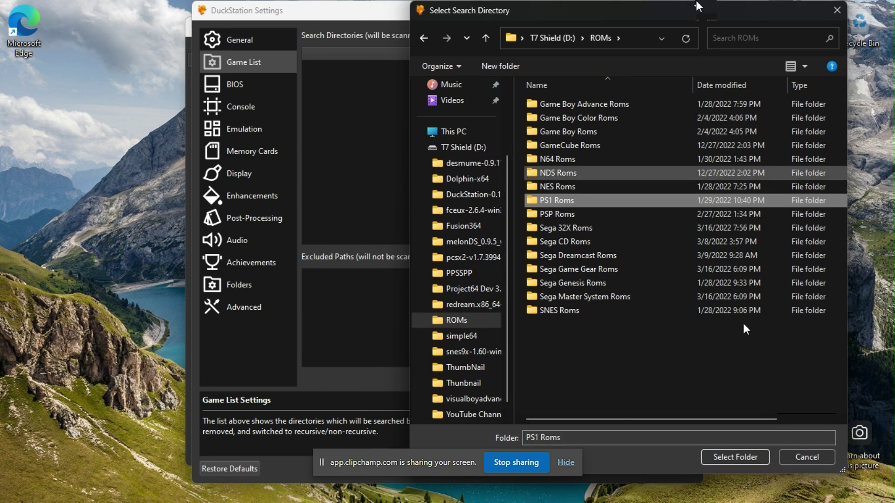
left_click(749, 459)
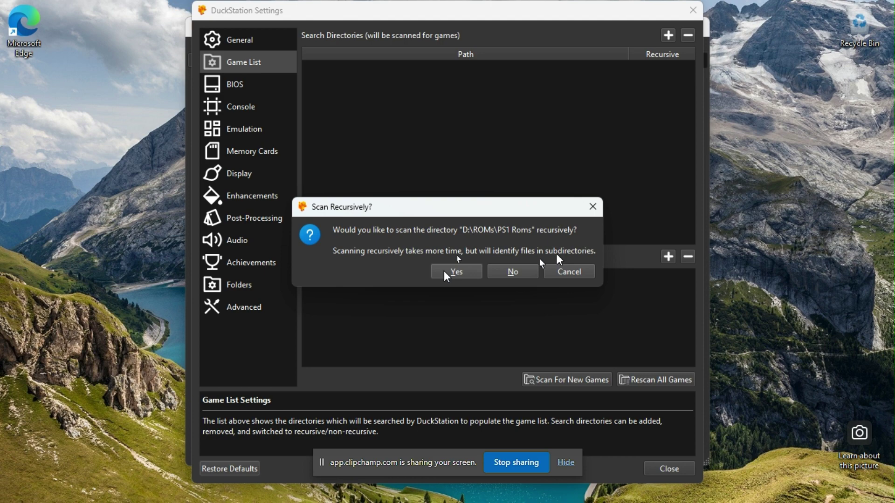
left_click(456, 272)
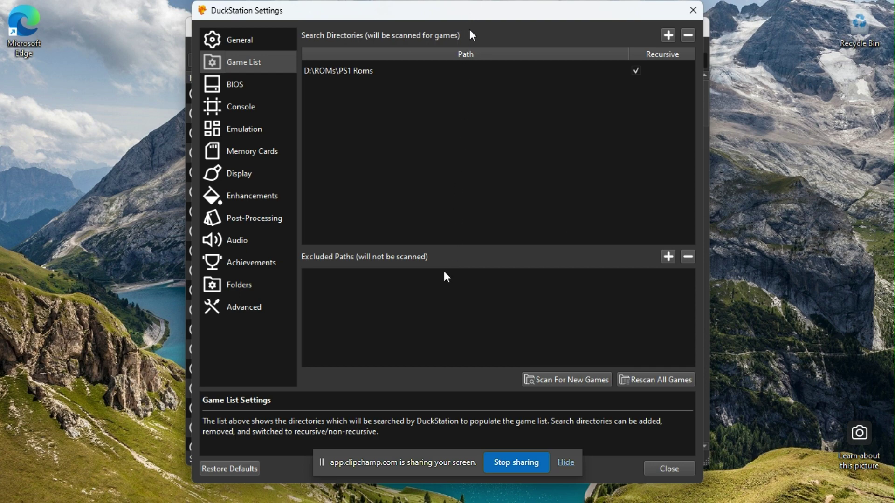
Close the DuckStation settings and maximize the main window with the game list
left_click_drag(490, 18, 661, 19)
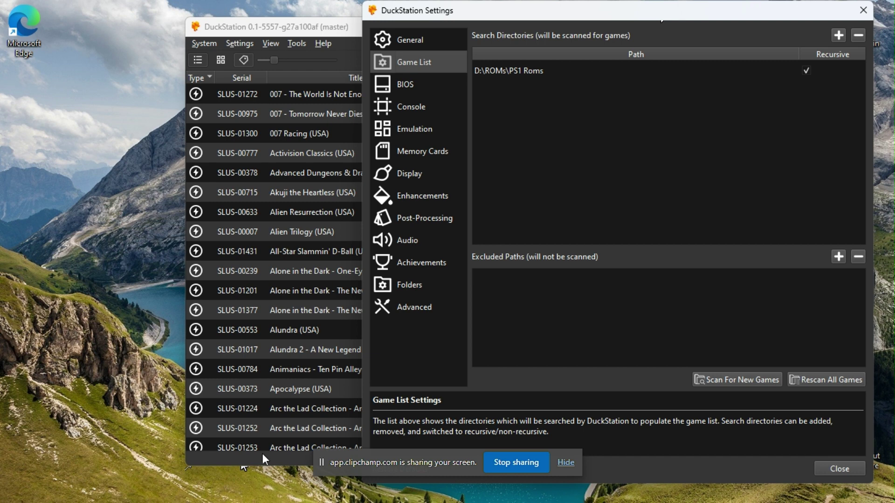
left_click(825, 465)
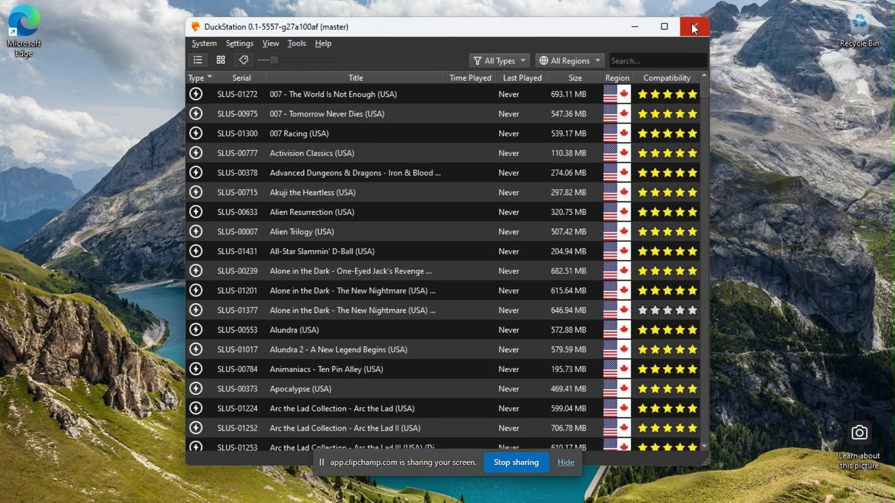
left_click(664, 26)
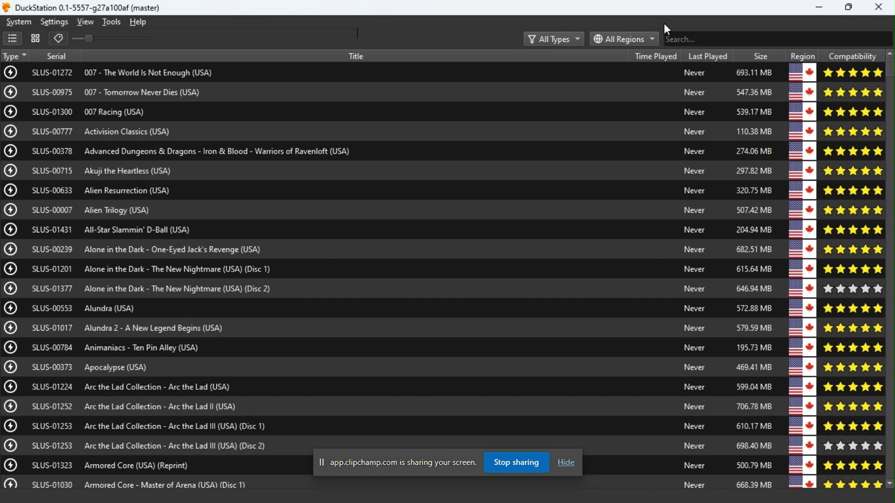
Review the Enhancements, Memory Cards, Post-Processing and Achievements settings, and close the settings window
left_click(25, 27)
mouse_move(55, 22)
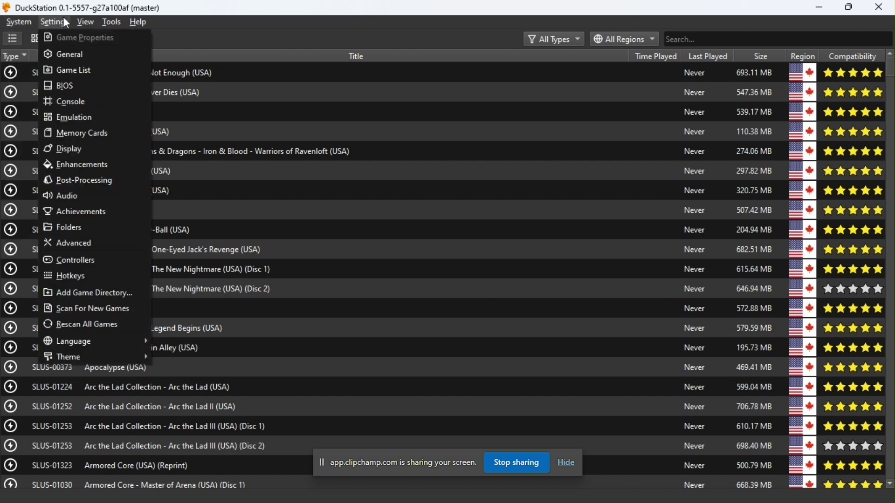
left_click(96, 164)
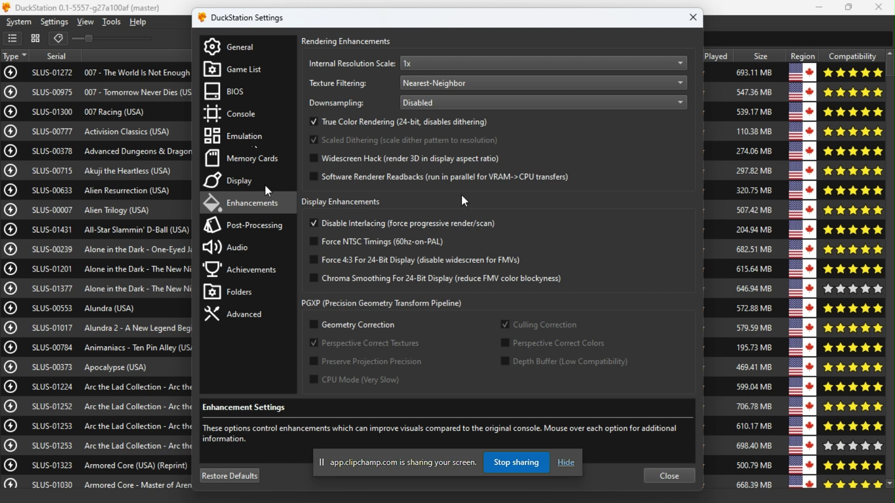
left_click(280, 163)
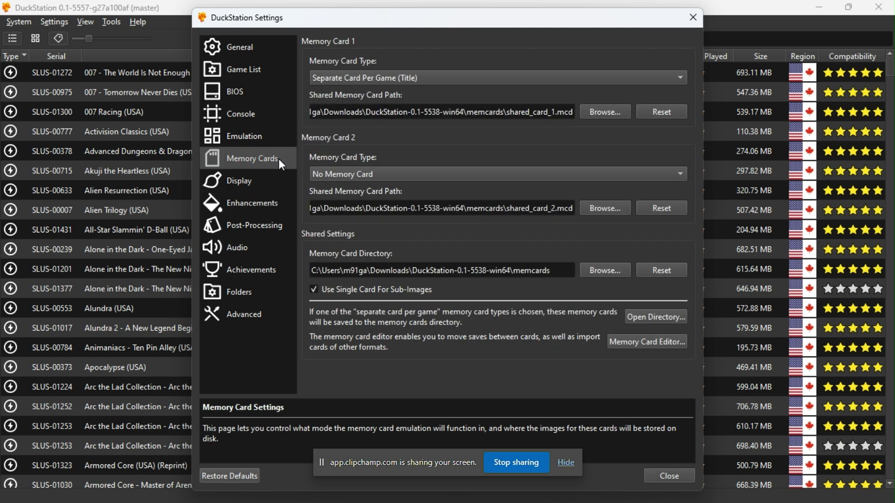
left_click(280, 232)
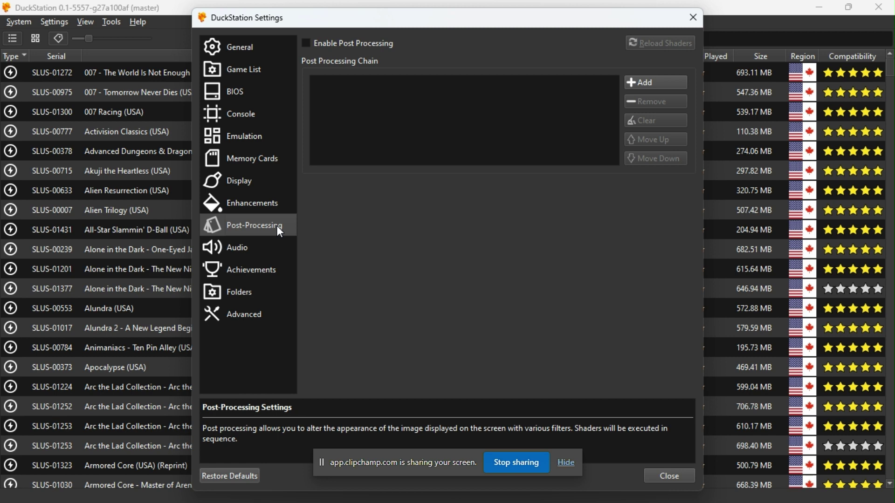
left_click(250, 278)
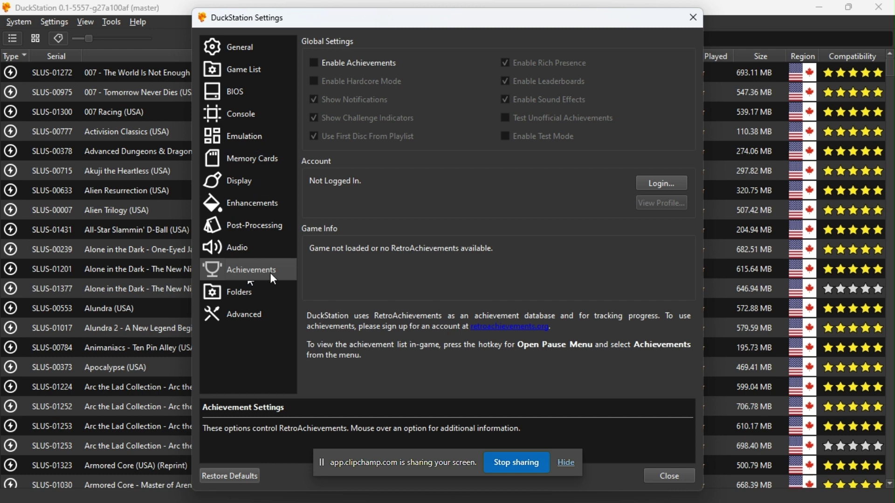
left_click(701, 22)
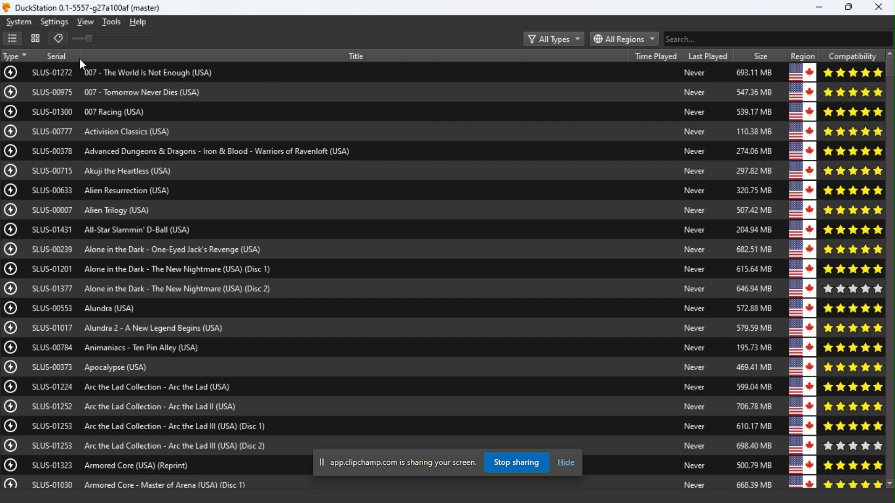
In the settings for Controller Port 1, bind D-Pad Up to SDL-0/DPadUp on the connected gamepad
left_click(27, 20)
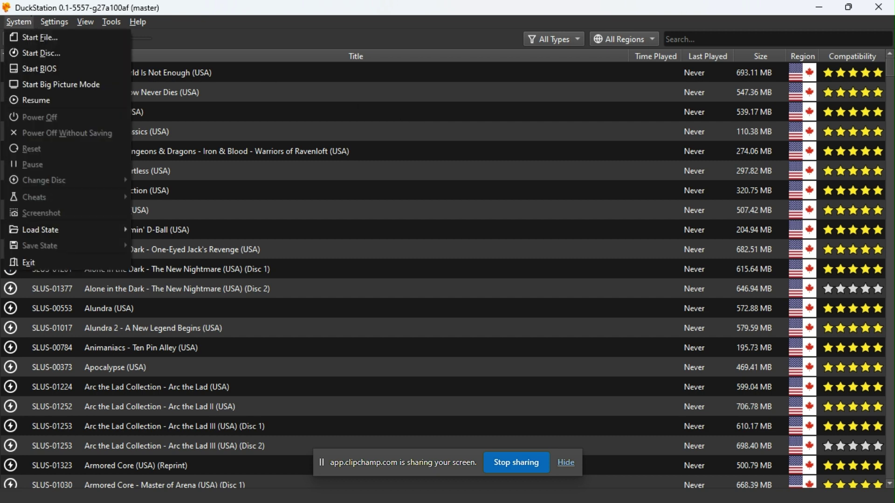
mouse_move(41, 19)
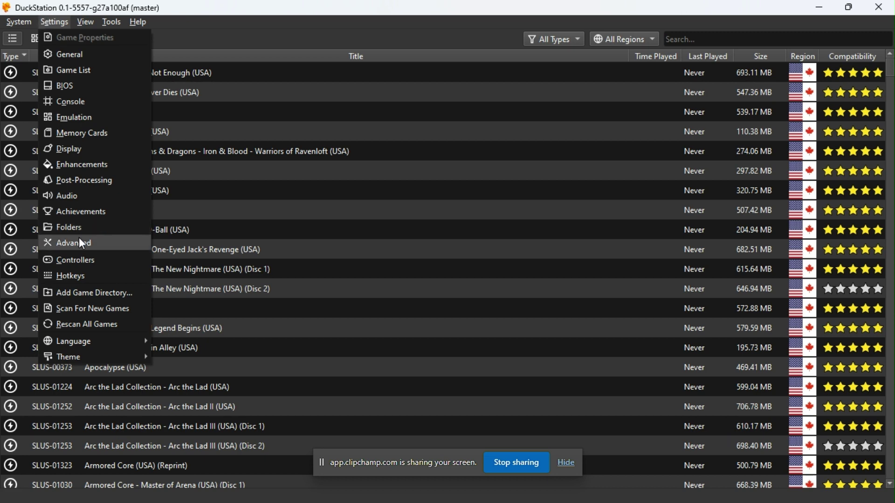
left_click(77, 261)
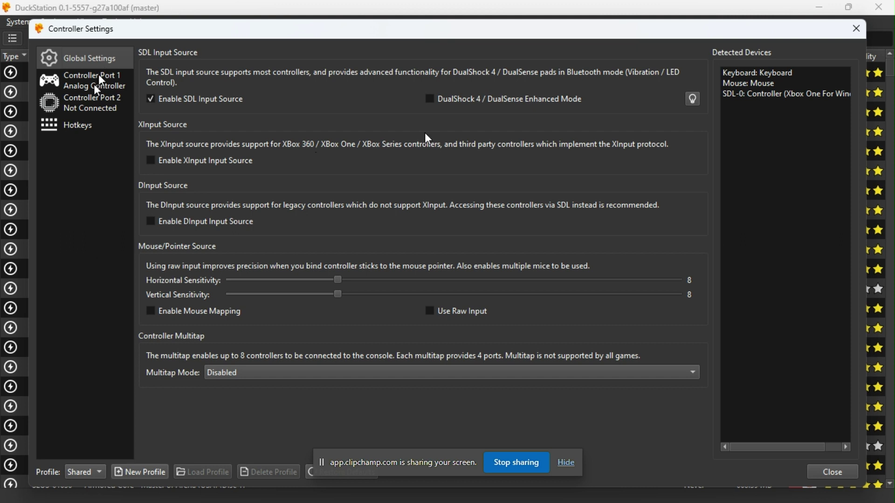
left_click(98, 78)
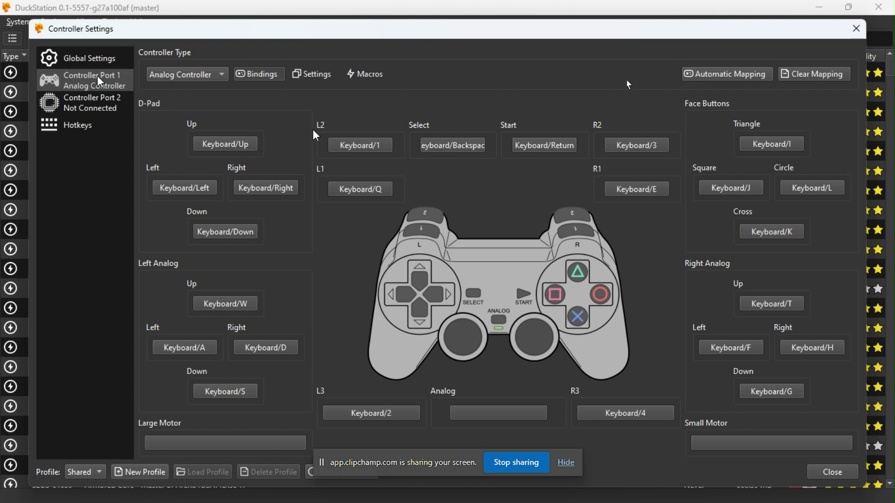
left_click(239, 143)
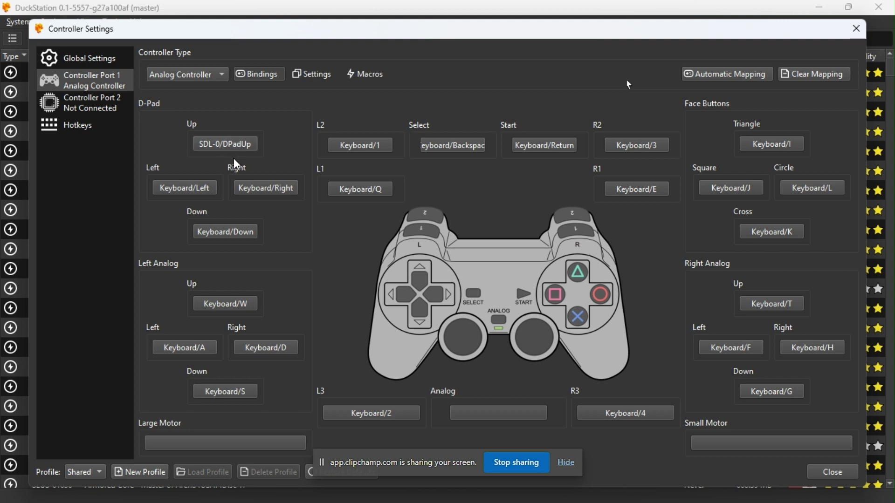
Automatically map all Controller Port 1 bindings to SDL-0 (Controller (Xbox One For Windows)) and close the controller settings
left_click(742, 75)
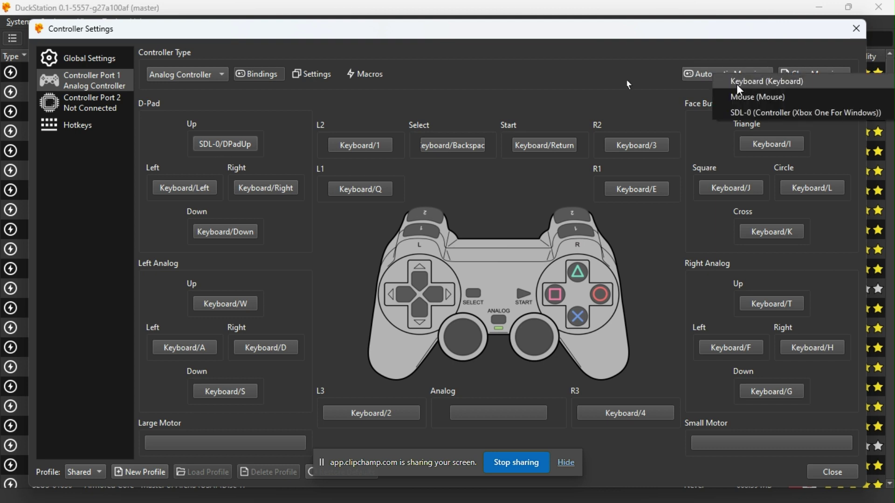
left_click(744, 115)
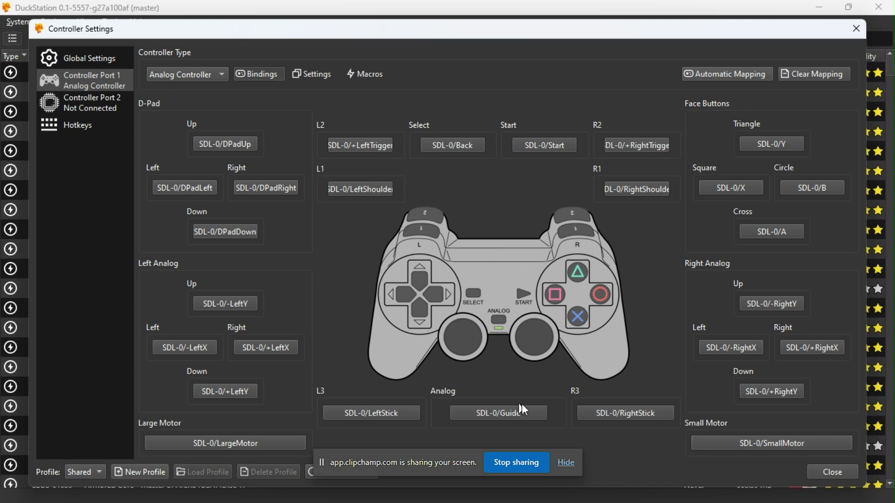
left_click(822, 475)
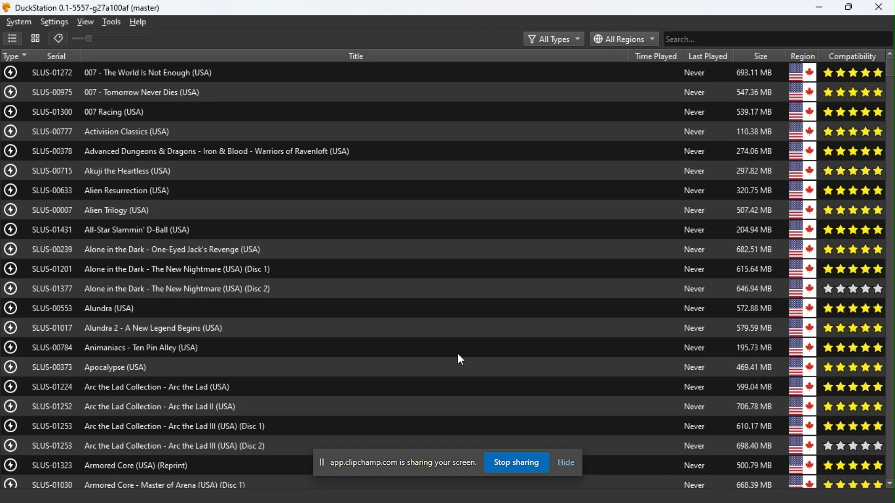
Launch All-Star Slammin' D-Ball (USA) from the game list
left_click(137, 230)
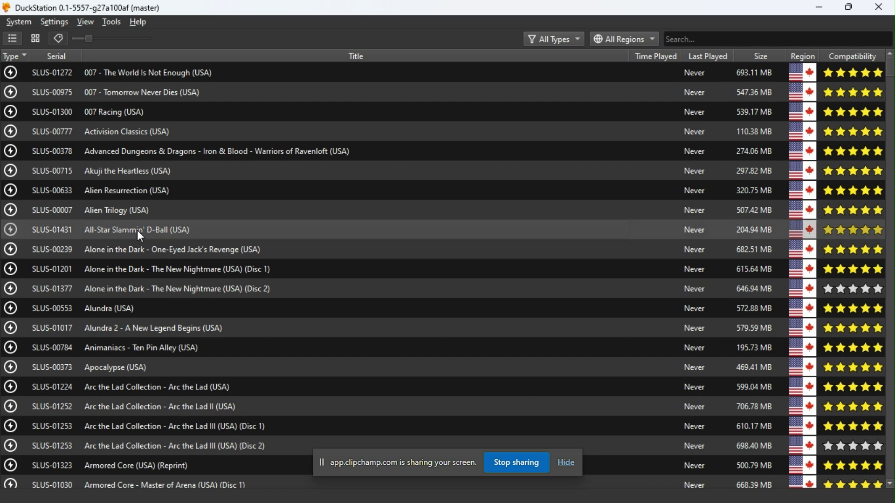
double_click(137, 230)
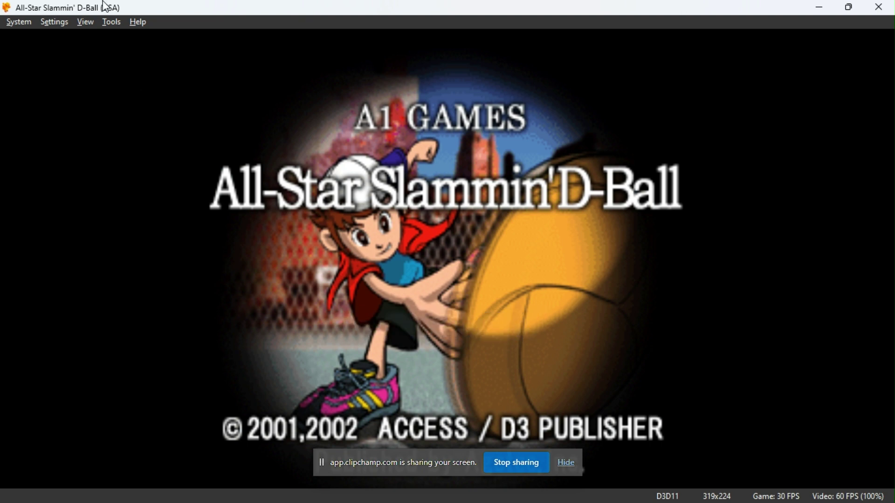
Change the Controller Port 1 type to Digital Controller while the game runs, and proceed from the title screen to the game's main menu
left_click(60, 21)
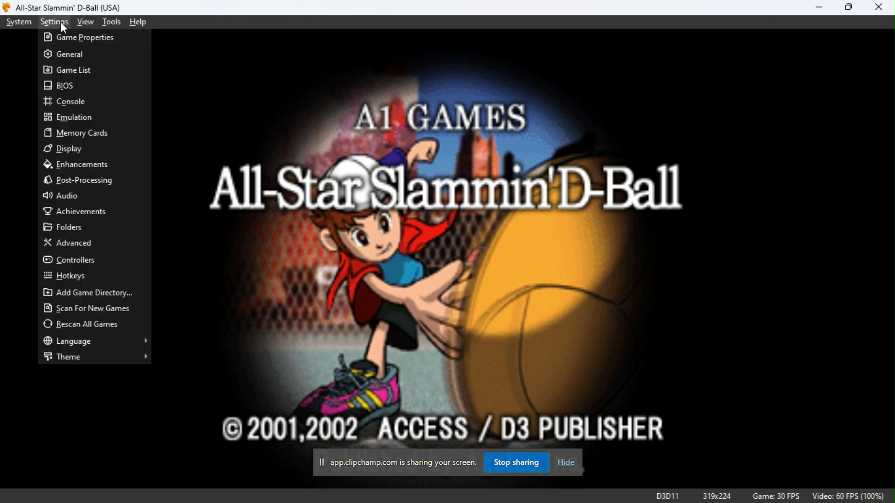
left_click(57, 260)
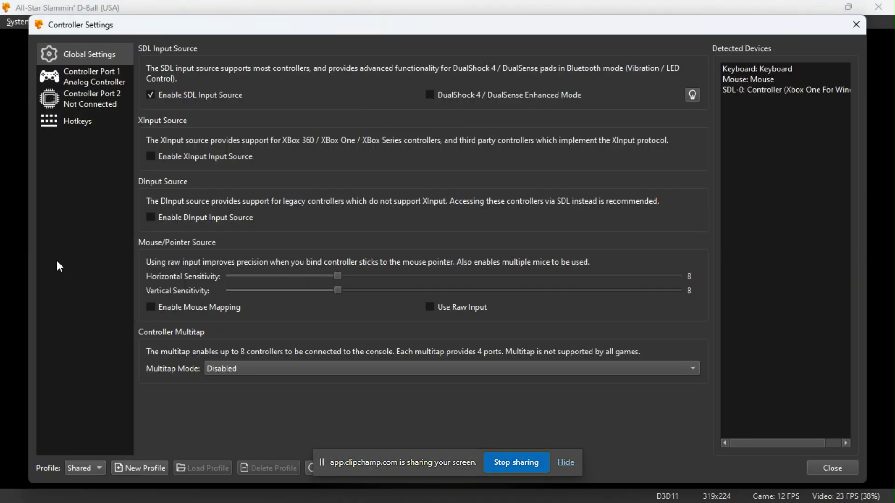
left_click(113, 82)
left_click(202, 75)
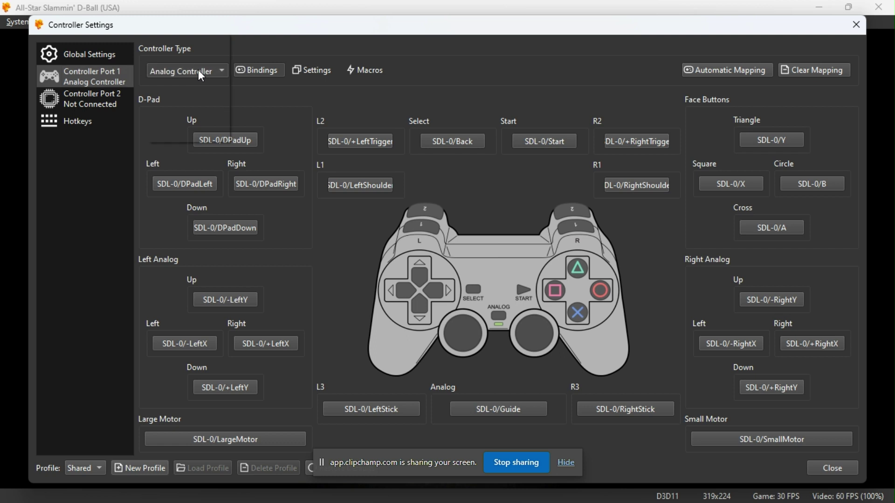
left_click(201, 57)
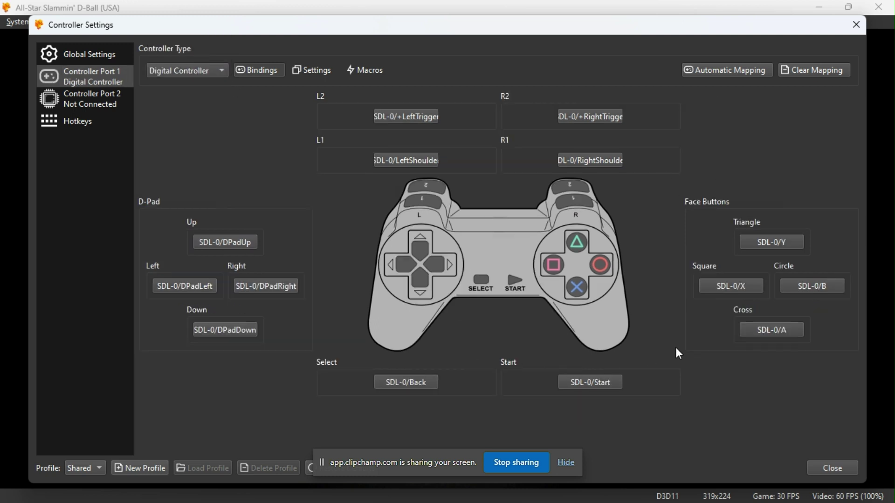
left_click(823, 467)
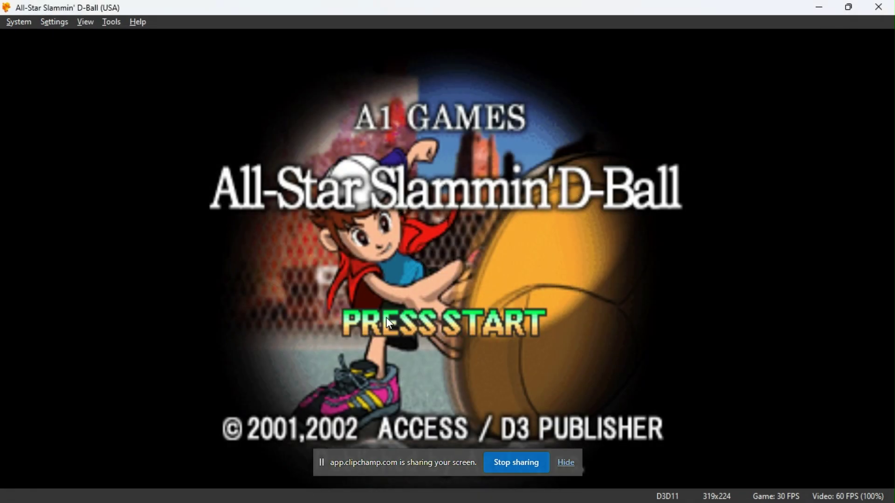
key("Return")
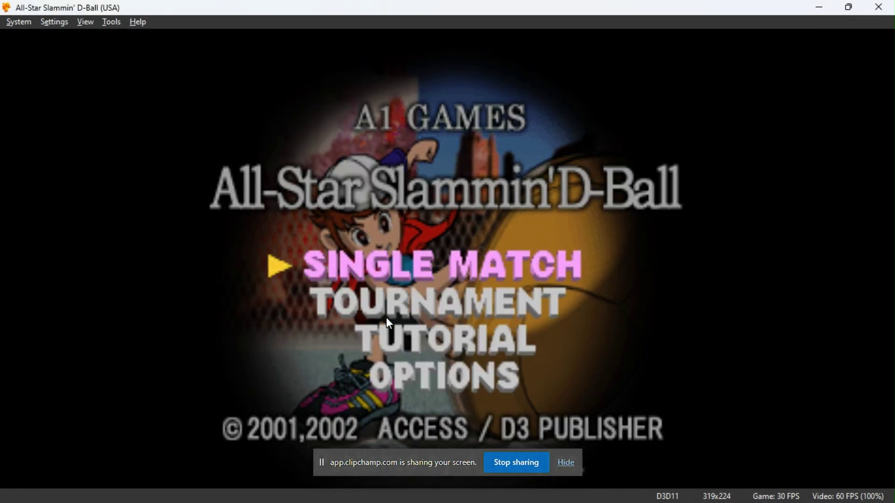